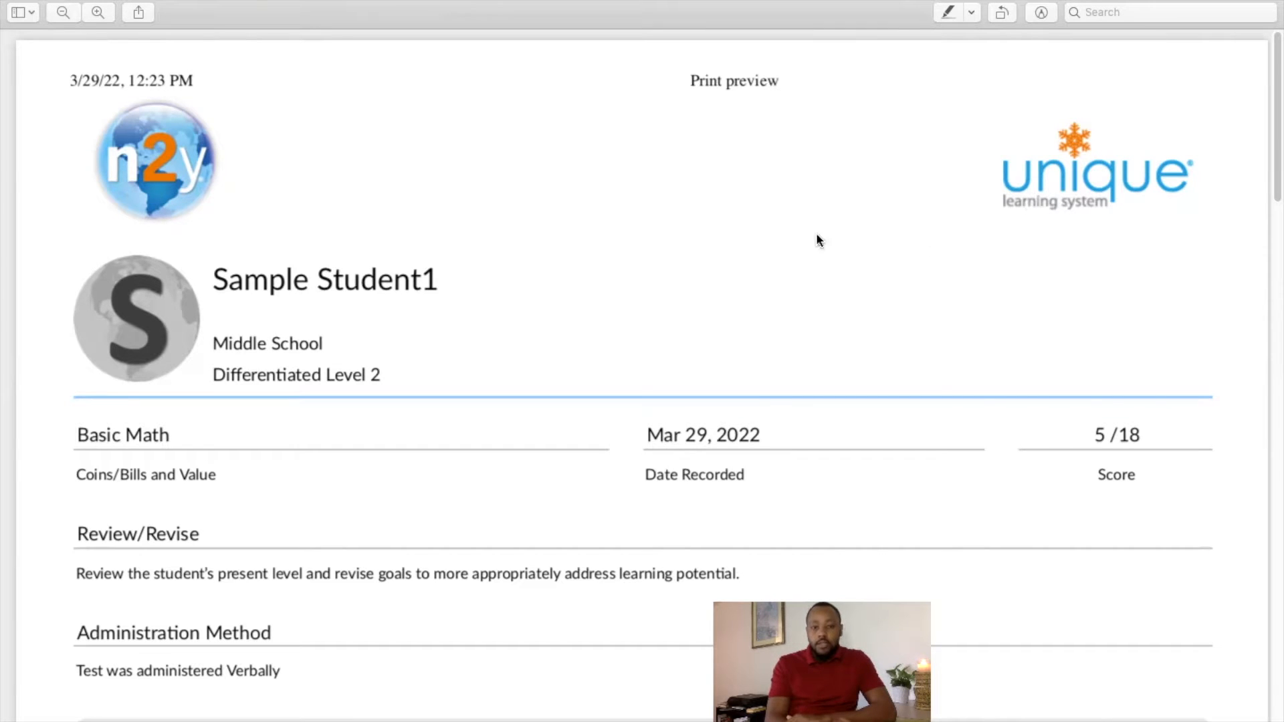
- Review the Coins/Bills and Value benchmark report, examining the right/wrong marks and answers given for each question
{"action": "scroll", "coordinate": [614, 337], "scroll_direction": "down", "scroll_amount": 1}
{"action": "scroll", "coordinate": [614, 337], "scroll_direction": "down", "scroll_amount": 5}
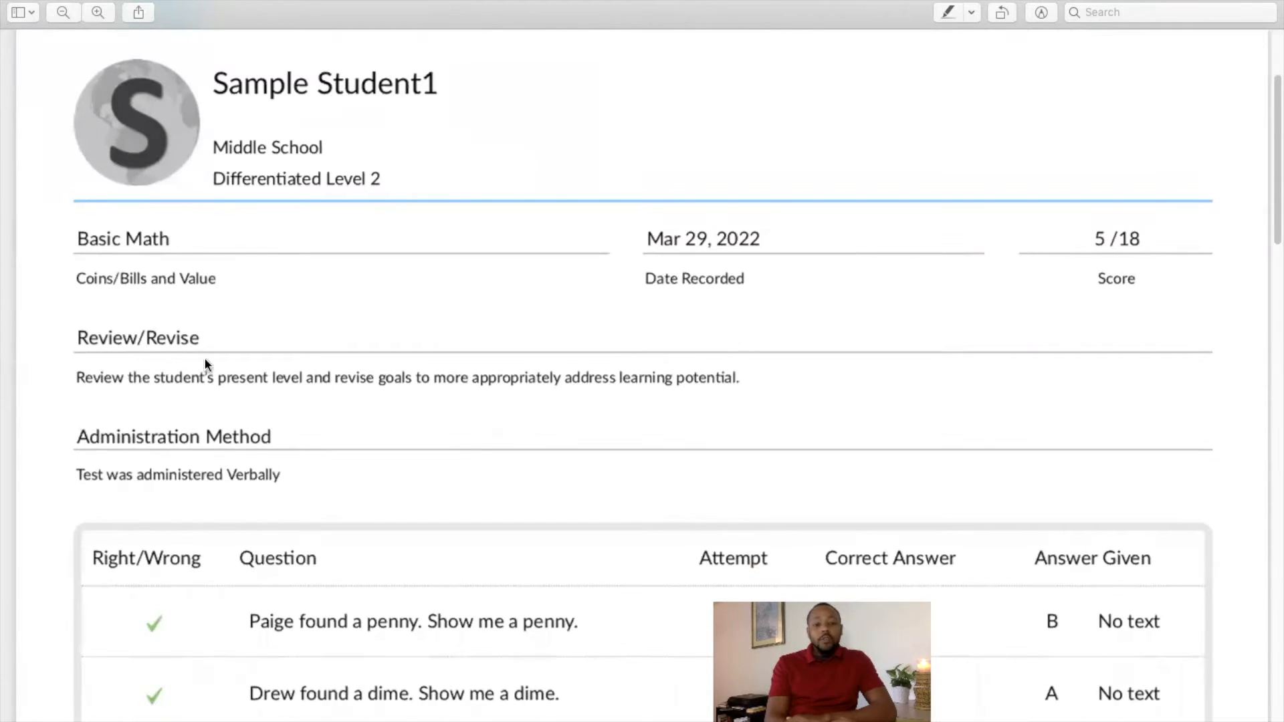
{"action": "scroll", "coordinate": [449, 388], "scroll_direction": "down", "scroll_amount": 3}
{"action": "scroll", "coordinate": [450, 388], "scroll_direction": "down", "scroll_amount": 6}
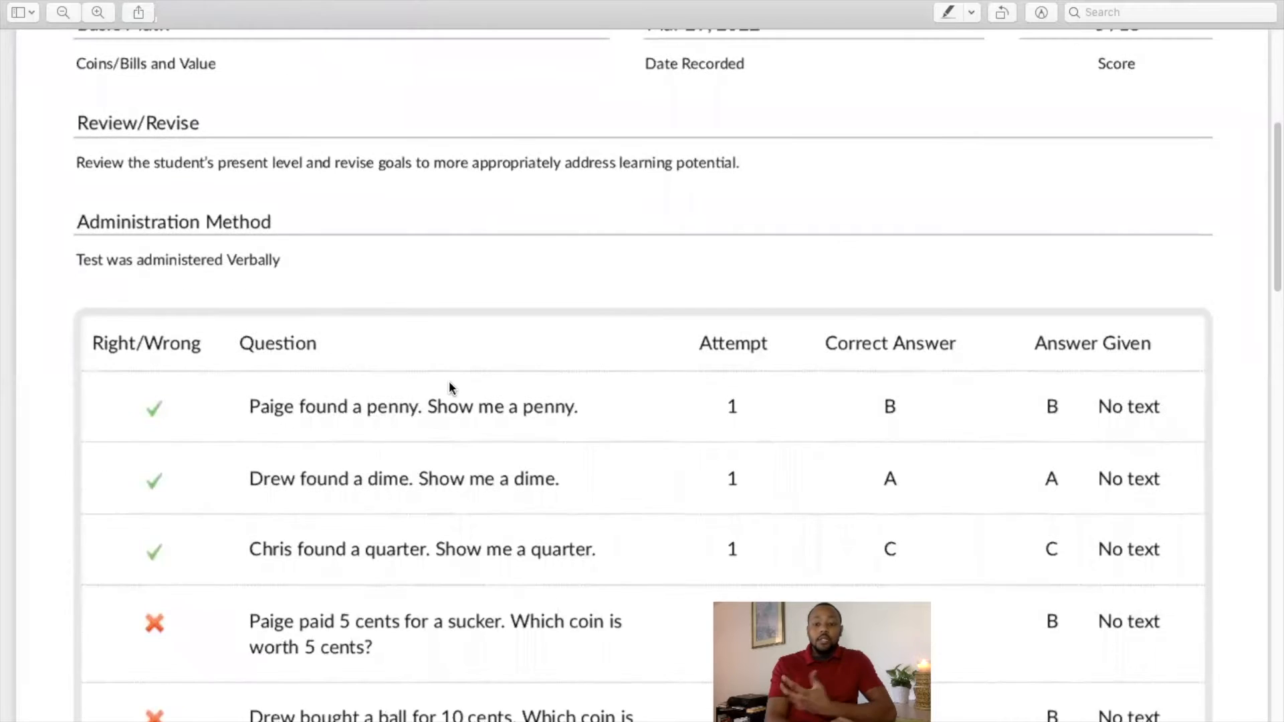
{"action": "scroll", "coordinate": [450, 386], "scroll_direction": "down", "scroll_amount": 4}
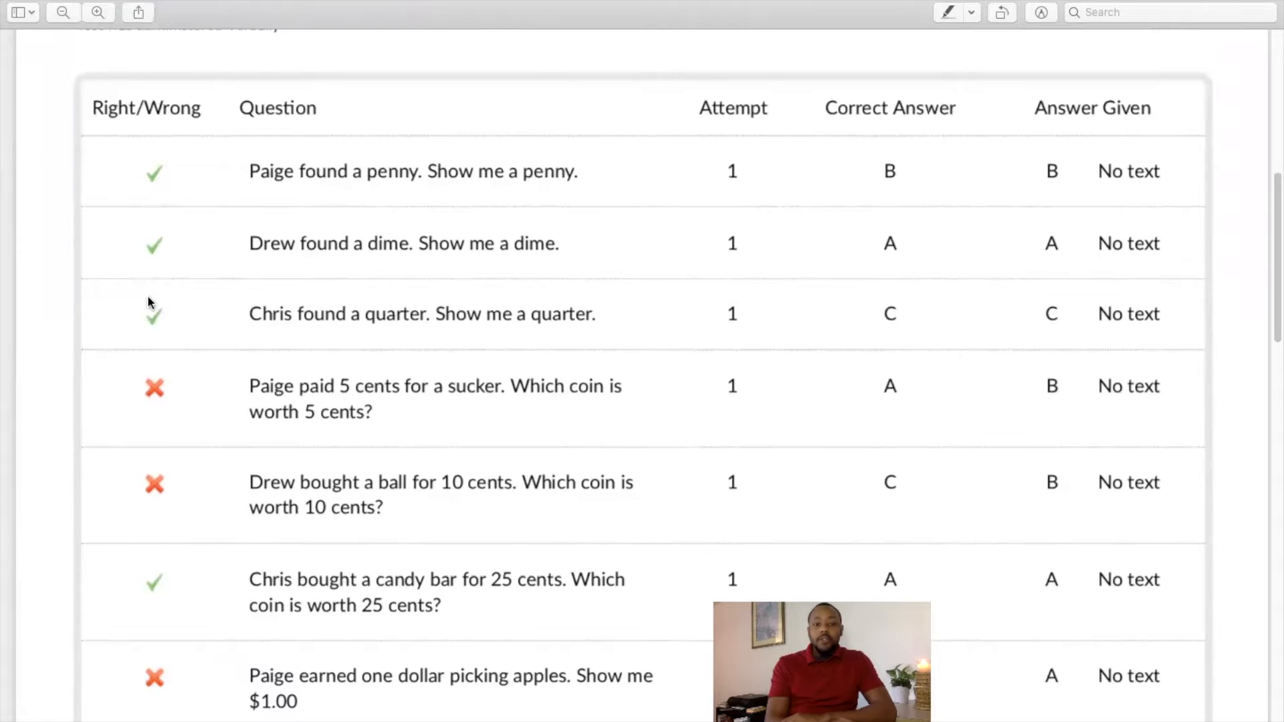
{"action": "scroll", "coordinate": [155, 322], "scroll_direction": "down", "scroll_amount": 1}
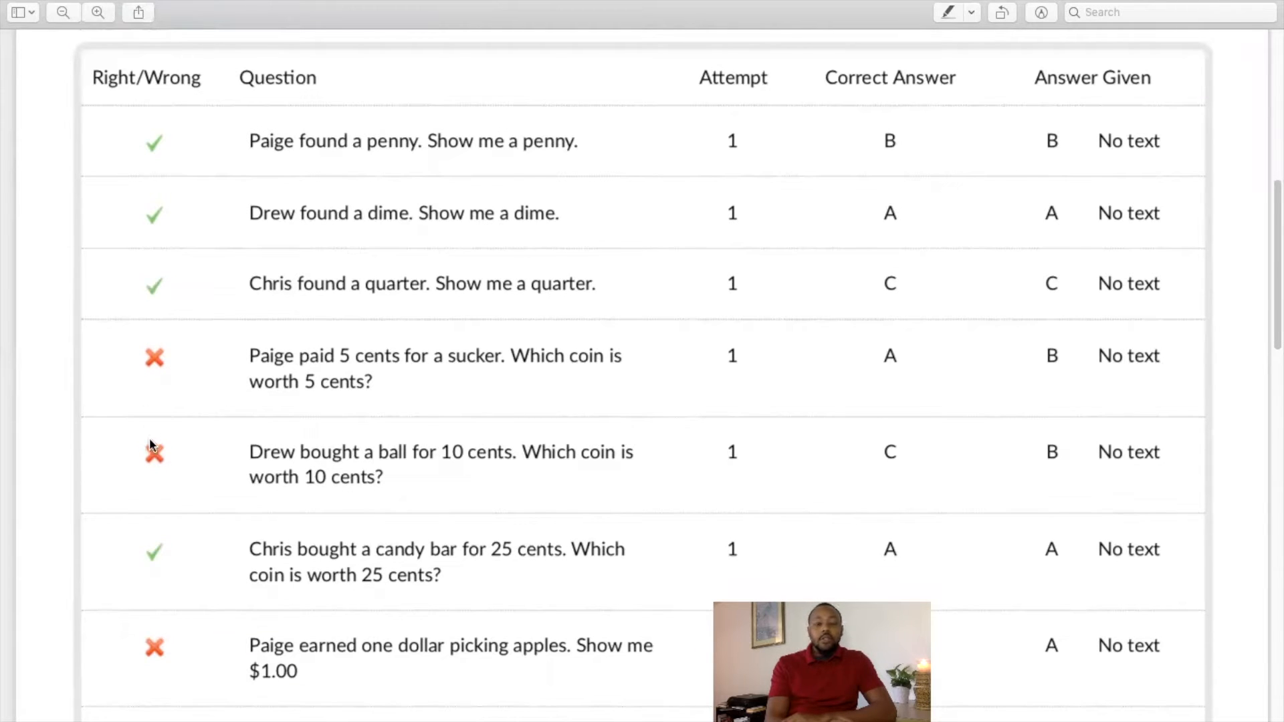
{"action": "scroll", "coordinate": [160, 452], "scroll_direction": "down", "scroll_amount": 2}
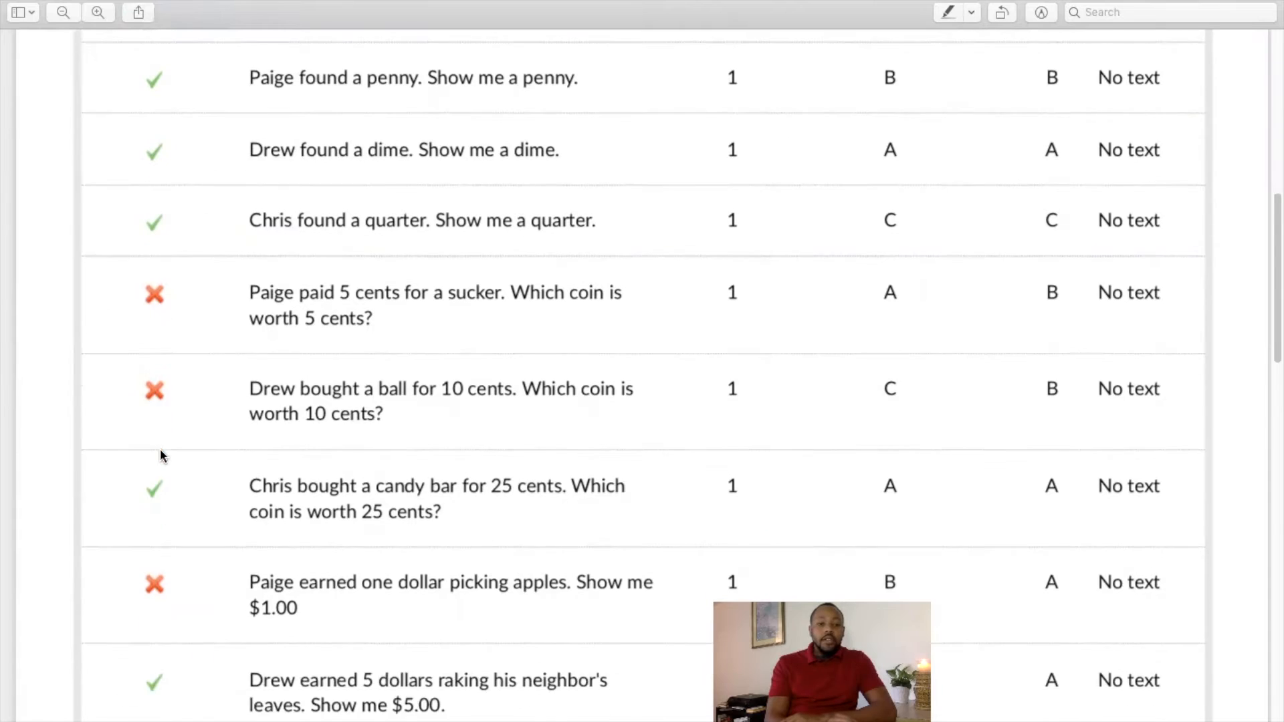
{"action": "scroll", "coordinate": [161, 455], "scroll_direction": "down", "scroll_amount": 18}
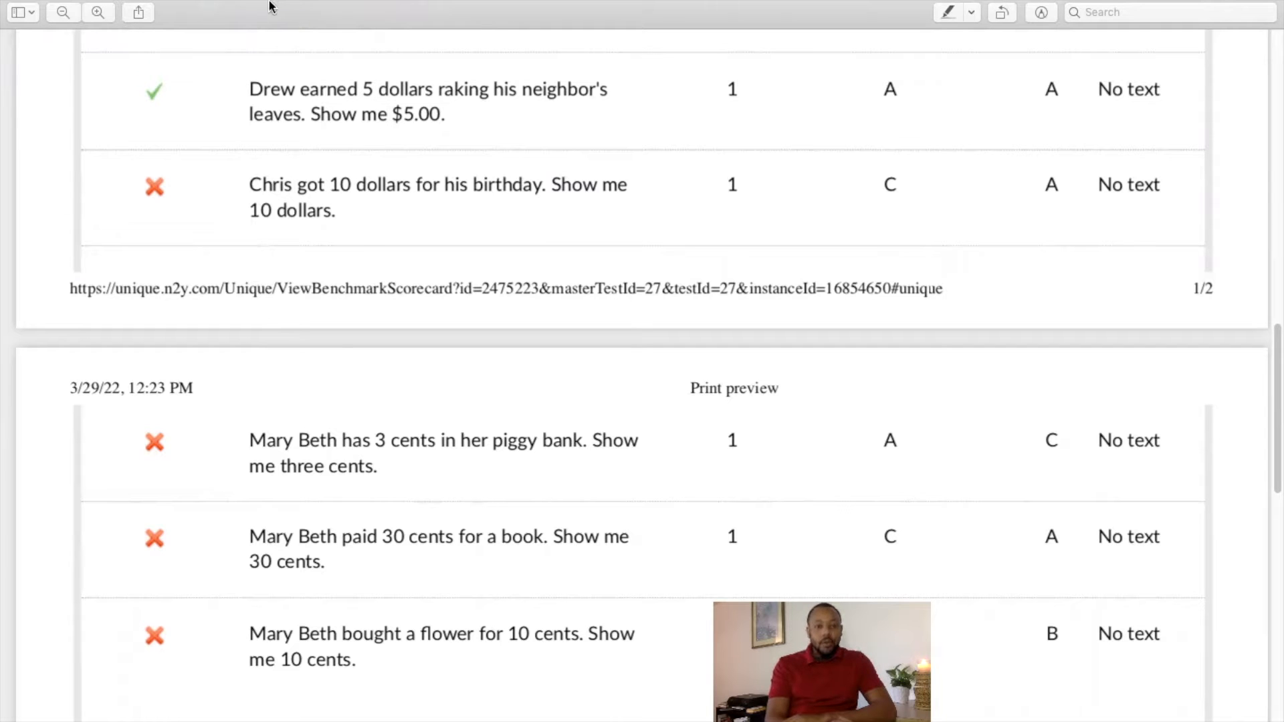
{"action": "scroll", "coordinate": [363, 160], "scroll_direction": "up", "scroll_amount": 10}
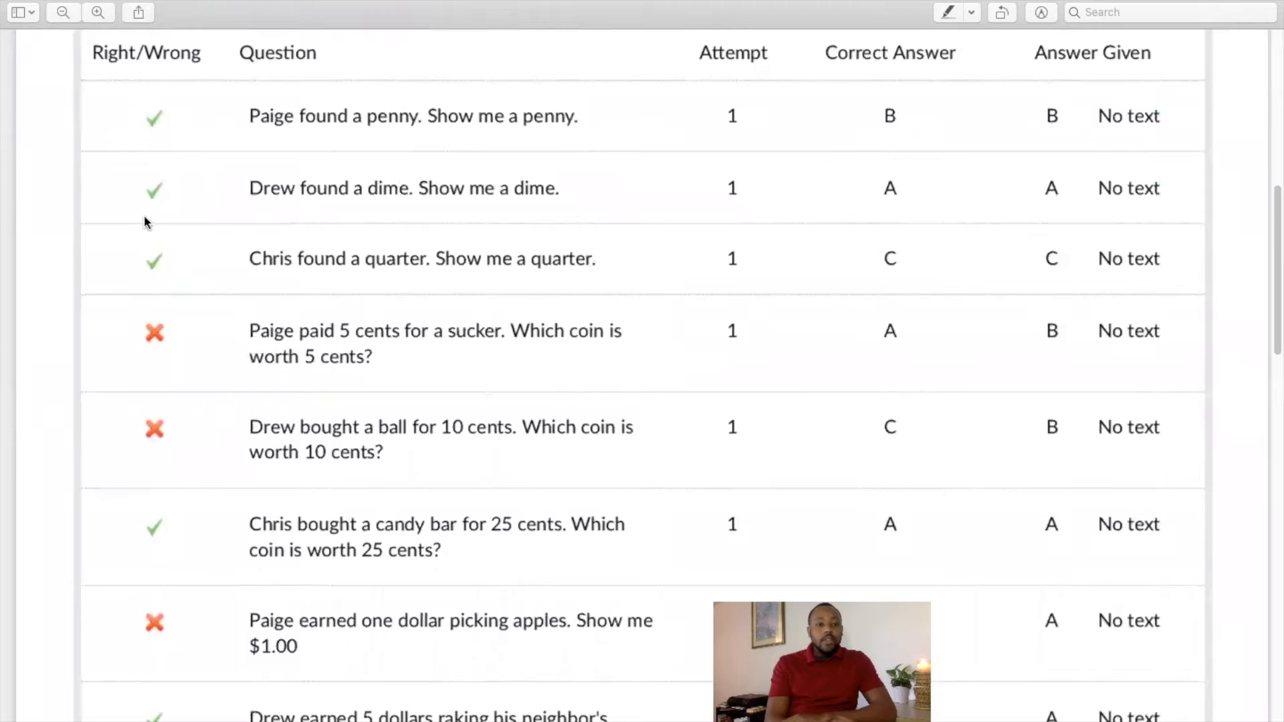
{"action": "scroll", "coordinate": [301, 335], "scroll_direction": "up", "scroll_amount": 1}
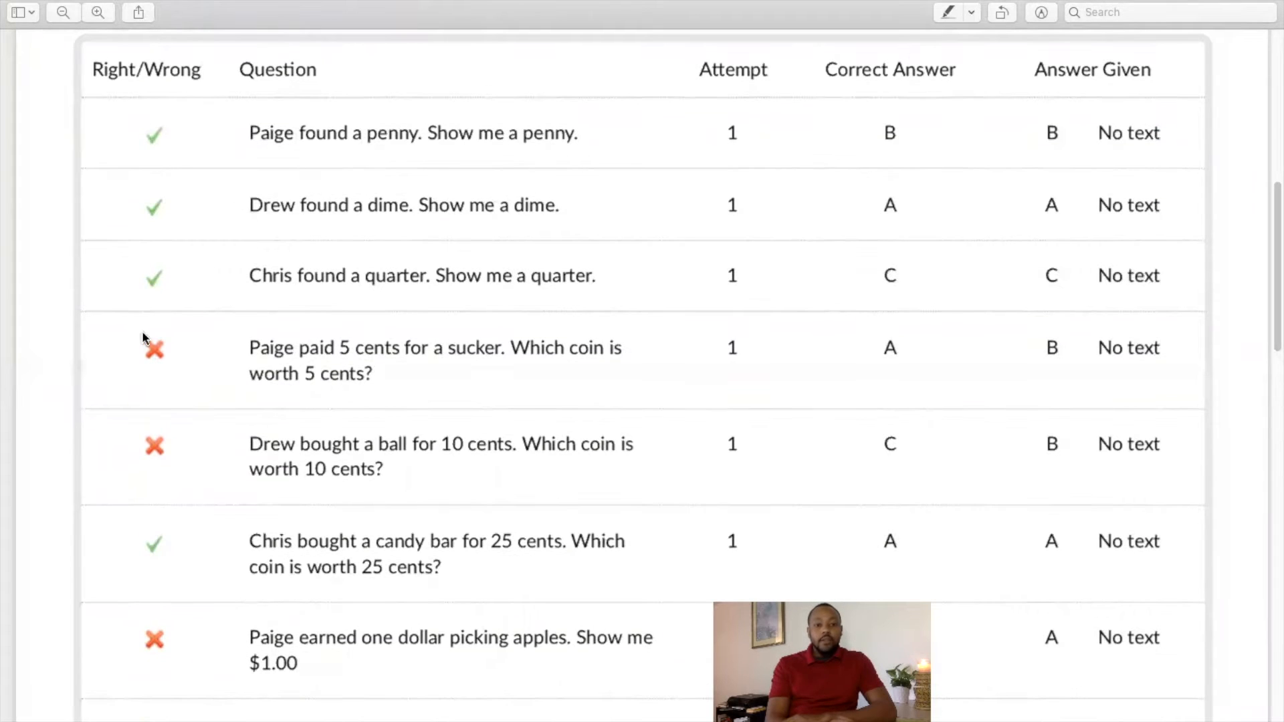
- Place the benchmark spreadsheet beside the report and enter 1 for Student 1 on questions 1 to 3
{"action": "left_click_drag", "start_coordinate": [7, 2], "coordinate": [760, 101]}
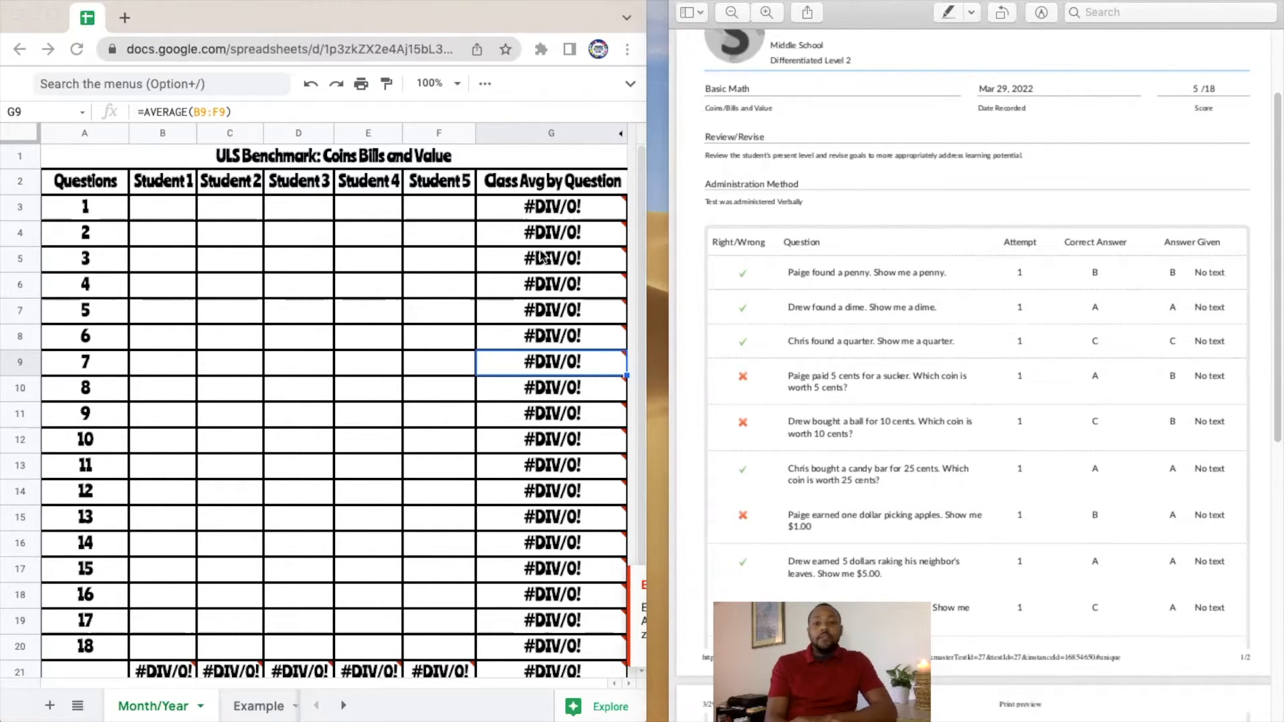
{"action": "scroll", "coordinate": [811, 207], "scroll_direction": "up", "scroll_amount": 3}
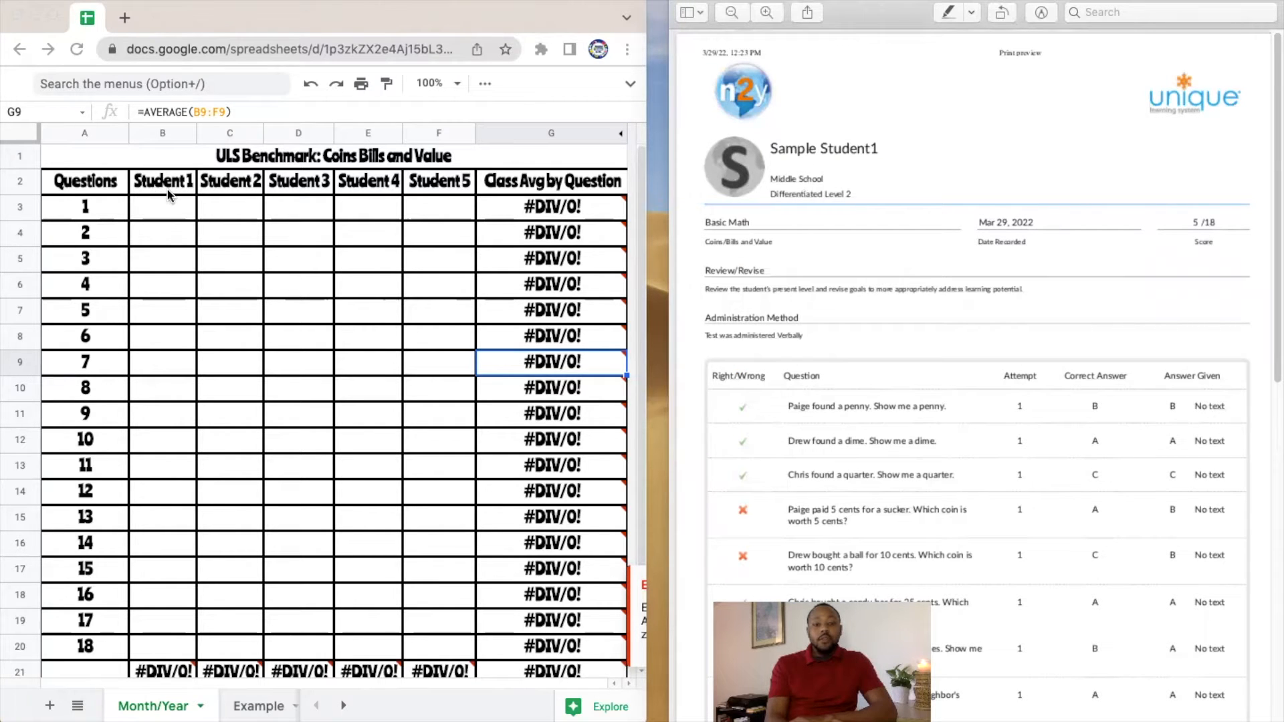
{"action": "left_click", "coordinate": [165, 209]}
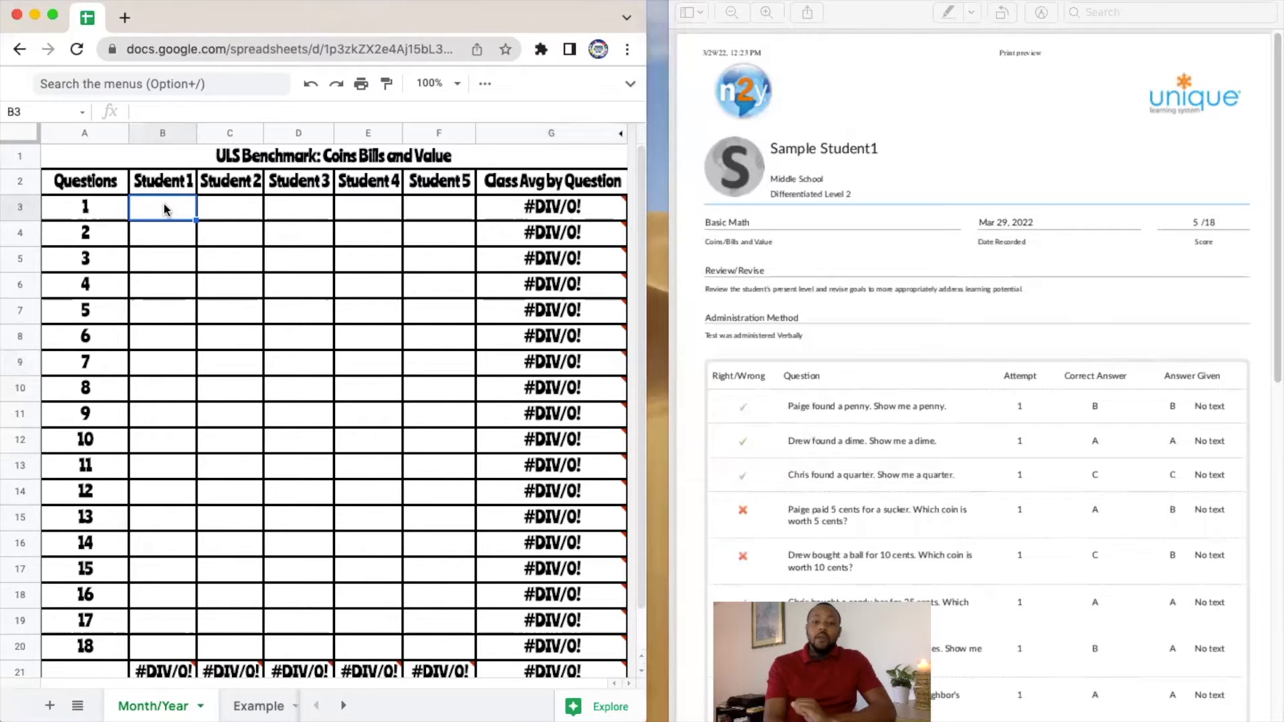
{"action": "type", "text": "1"}
{"action": "key", "text": "Return"}
{"action": "type", "text": "1"}
{"action": "key", "text": "Return"}
{"action": "type", "text": "1"}
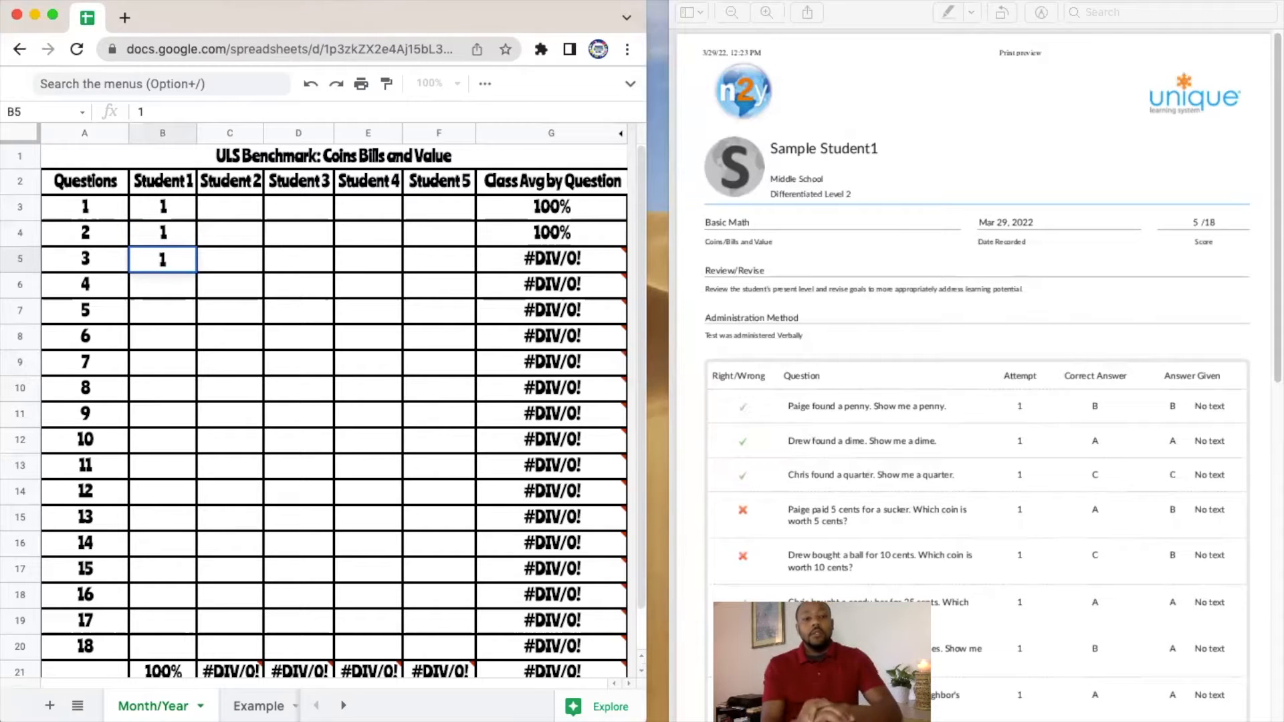
{"action": "key", "text": "Return"}
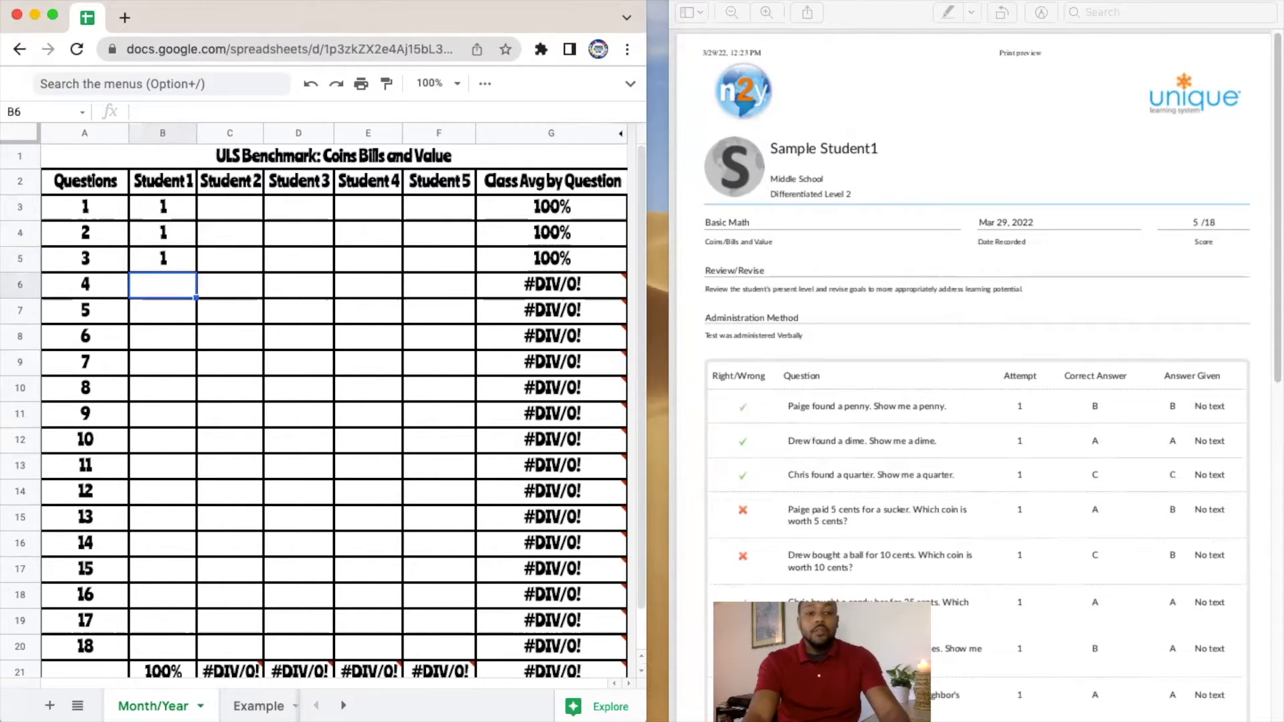
- Enter 0 for Student 1 on questions 4 and 5
{"action": "type", "text": "0"}
{"action": "key", "text": "Return"}
{"action": "type", "text": "0"}
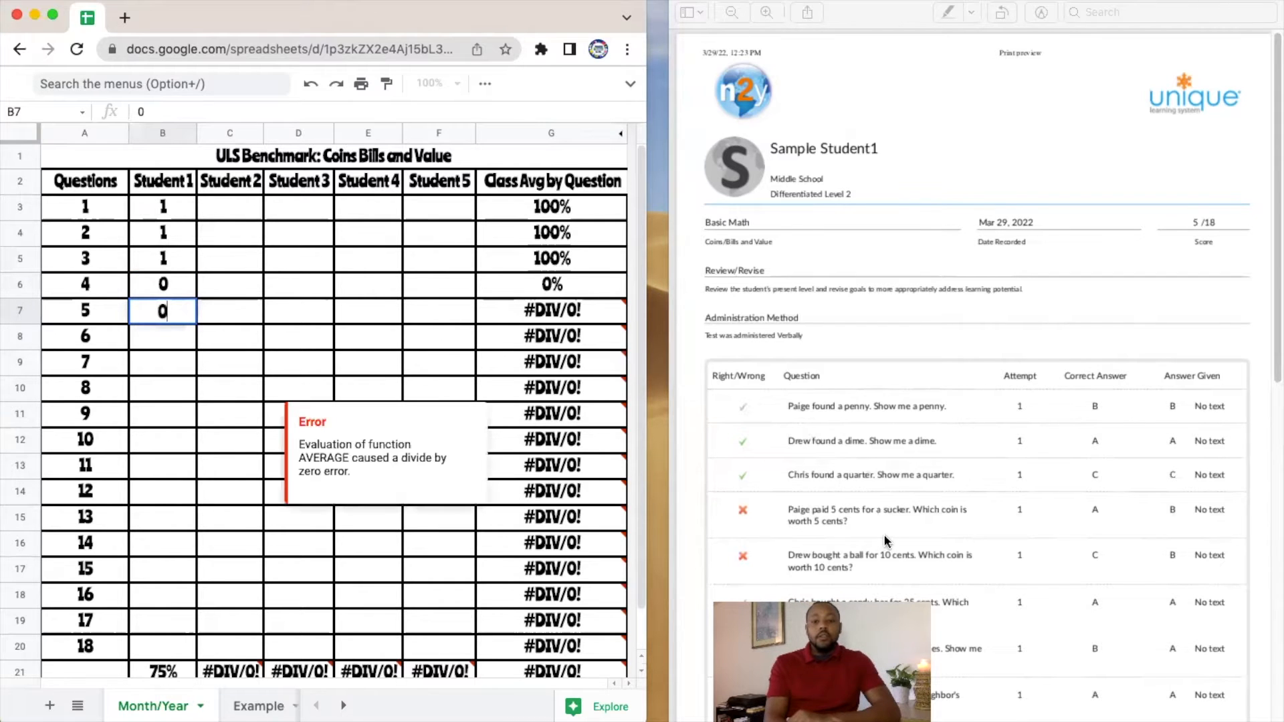
- Following the report's marks, enter 1, 0, 1 and 0 for Student 1 on questions 6 to 9
{"action": "scroll", "coordinate": [881, 535], "scroll_direction": "down", "scroll_amount": 2}
{"action": "scroll", "coordinate": [882, 535], "scroll_direction": "down", "scroll_amount": 10}
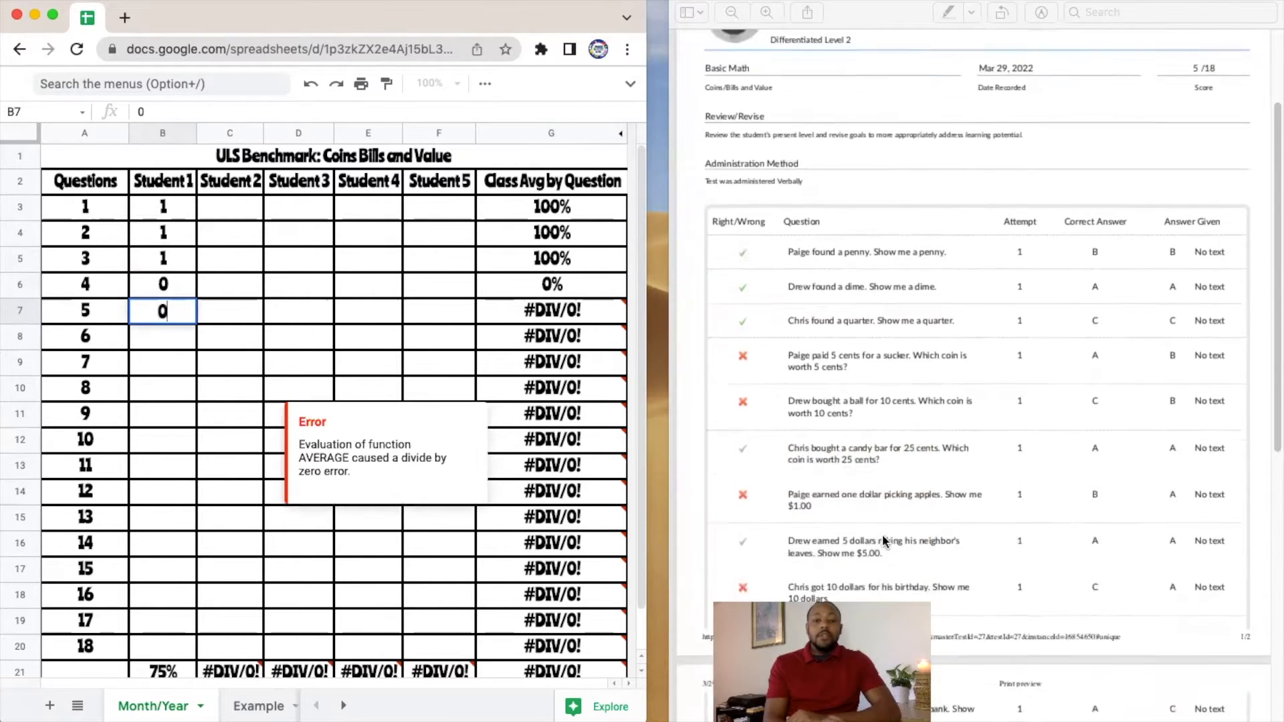
{"action": "scroll", "coordinate": [882, 541], "scroll_direction": "down", "scroll_amount": 1}
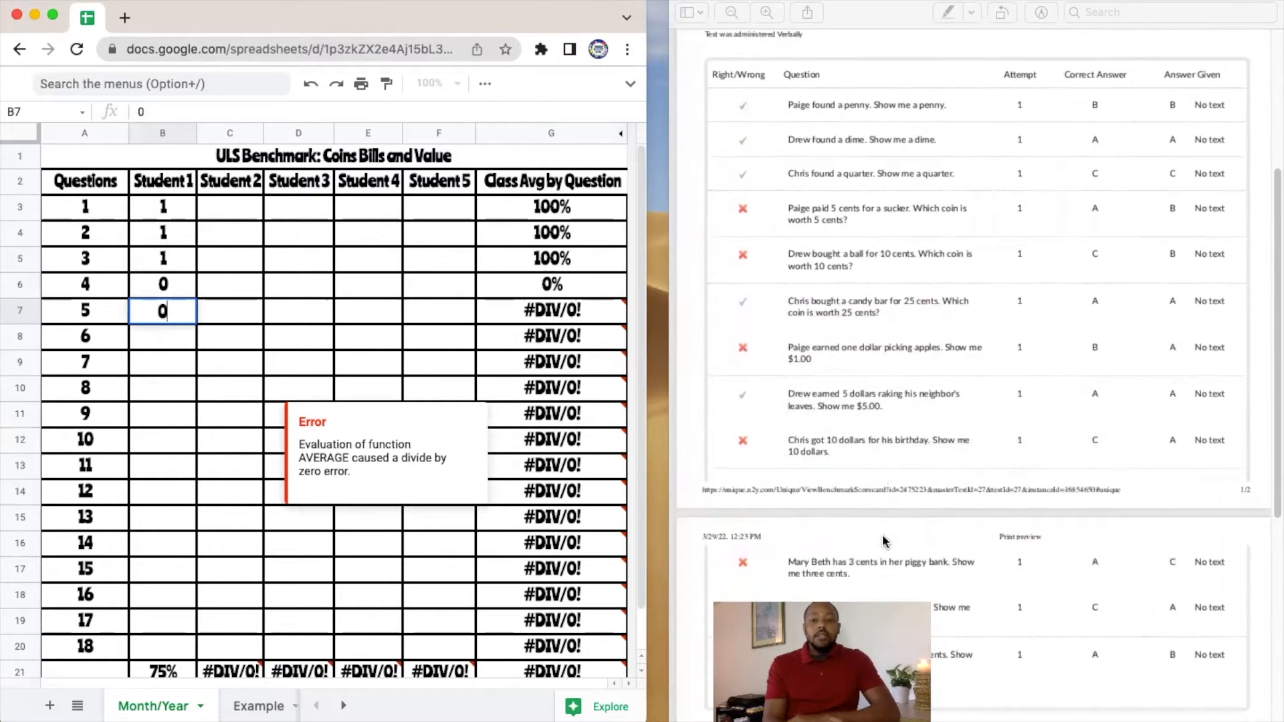
{"action": "left_click", "coordinate": [173, 341]}
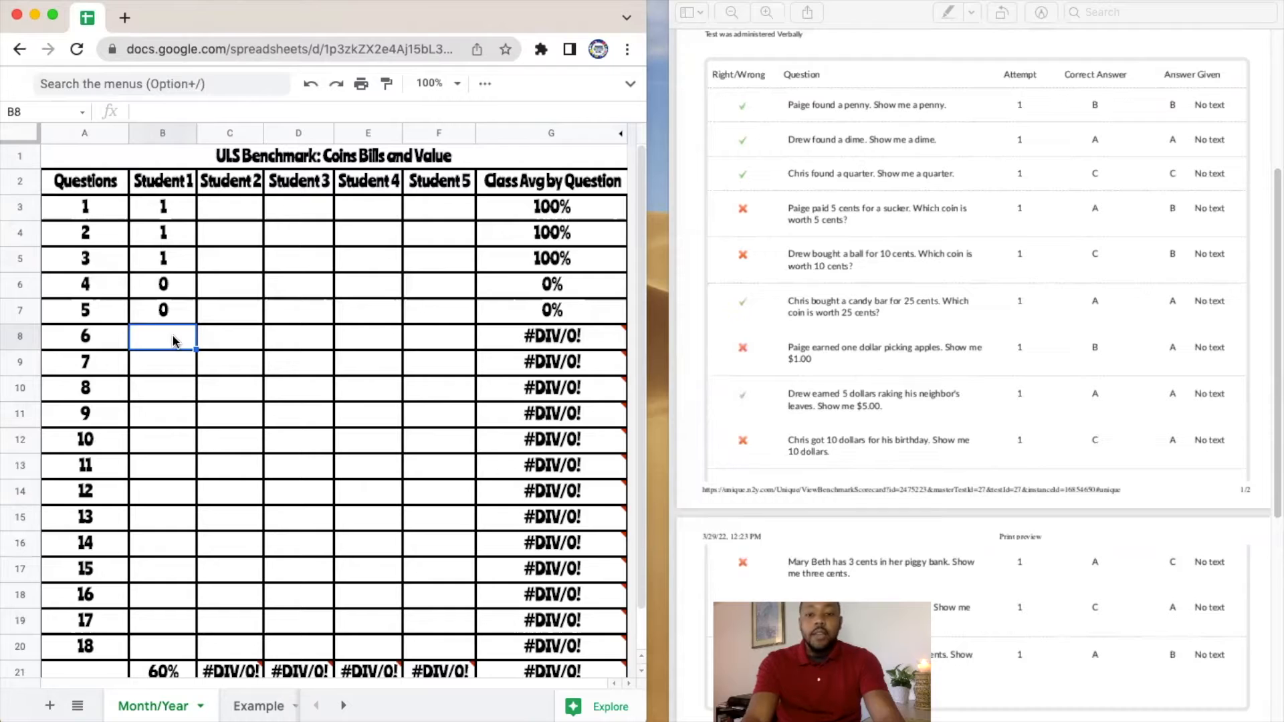
{"action": "type", "text": "1"}
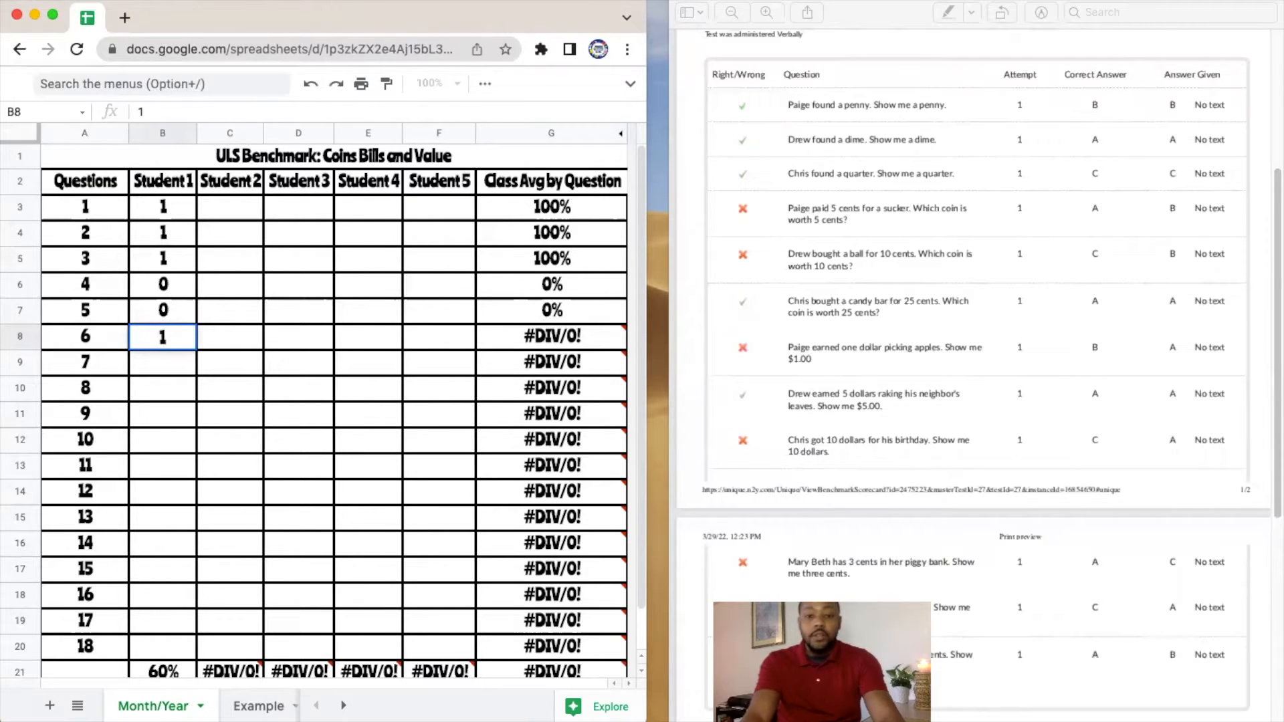
{"action": "key", "text": "Return"}
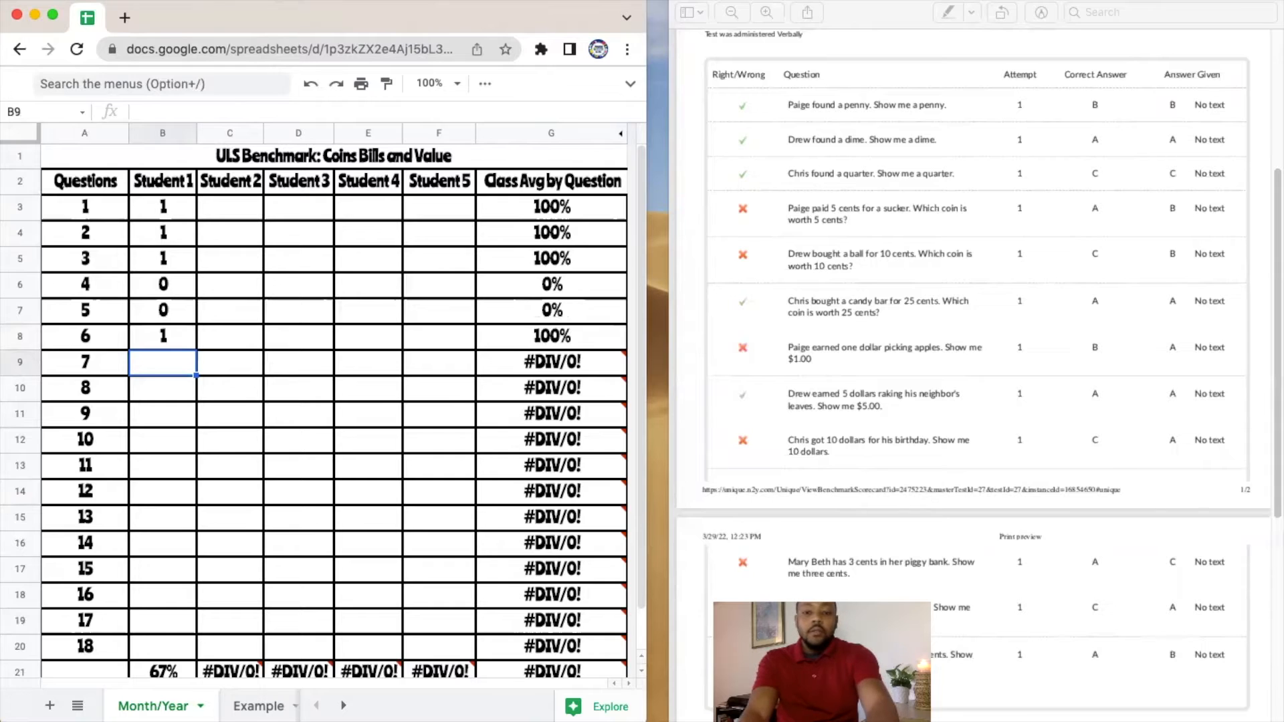
{"action": "type", "text": "0"}
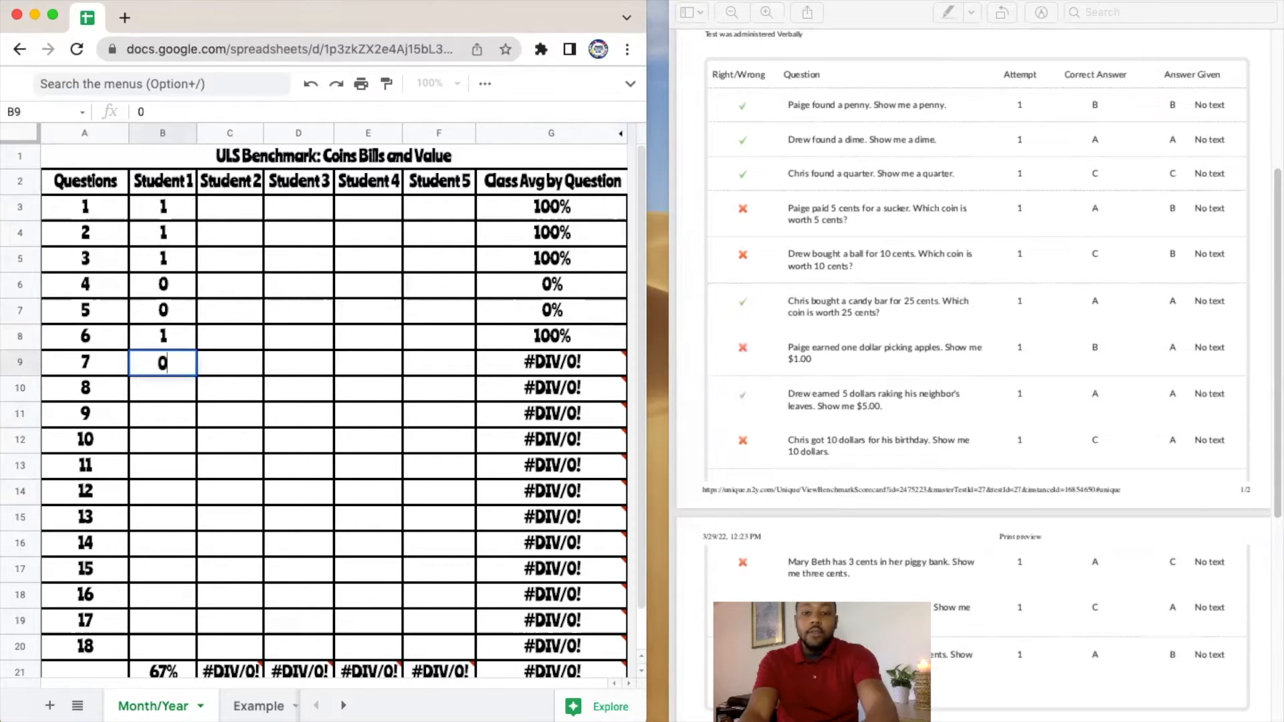
{"action": "key", "text": "Return"}
{"action": "type", "text": "1"}
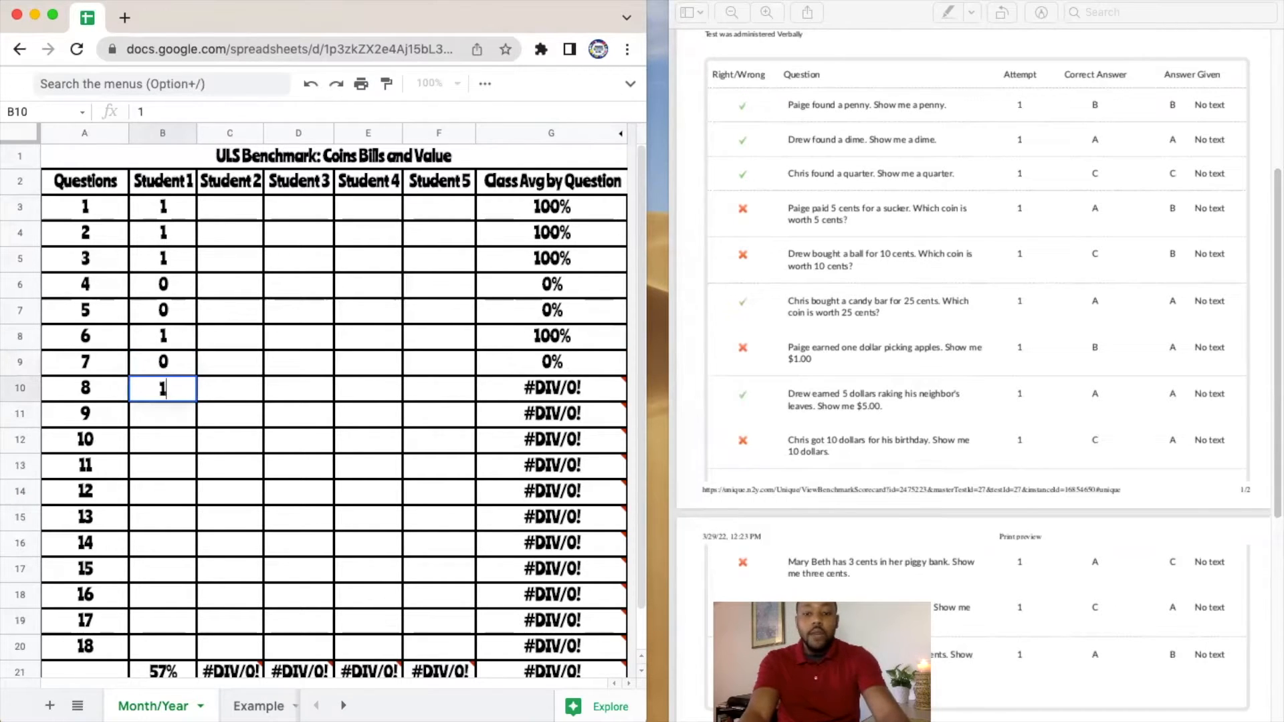
{"action": "key", "text": "Return"}
{"action": "type", "text": "0"}
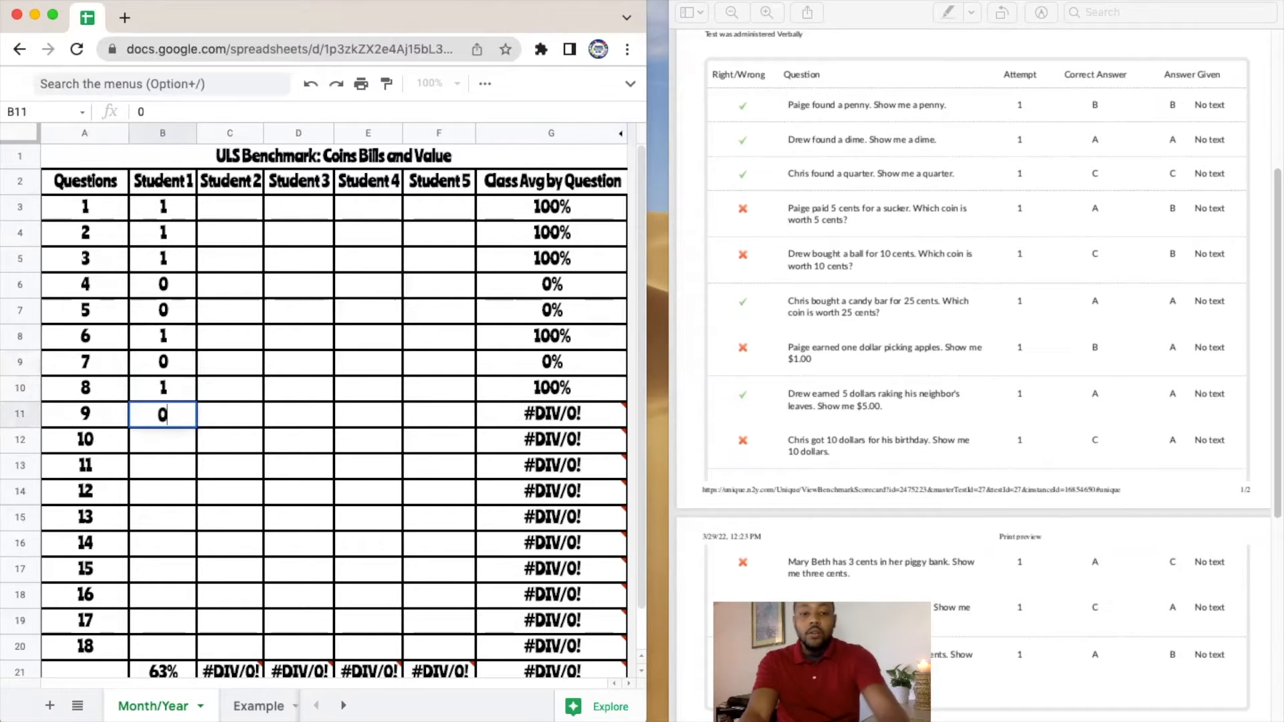
{"action": "scroll", "coordinate": [742, 406], "scroll_direction": "down", "scroll_amount": 4}
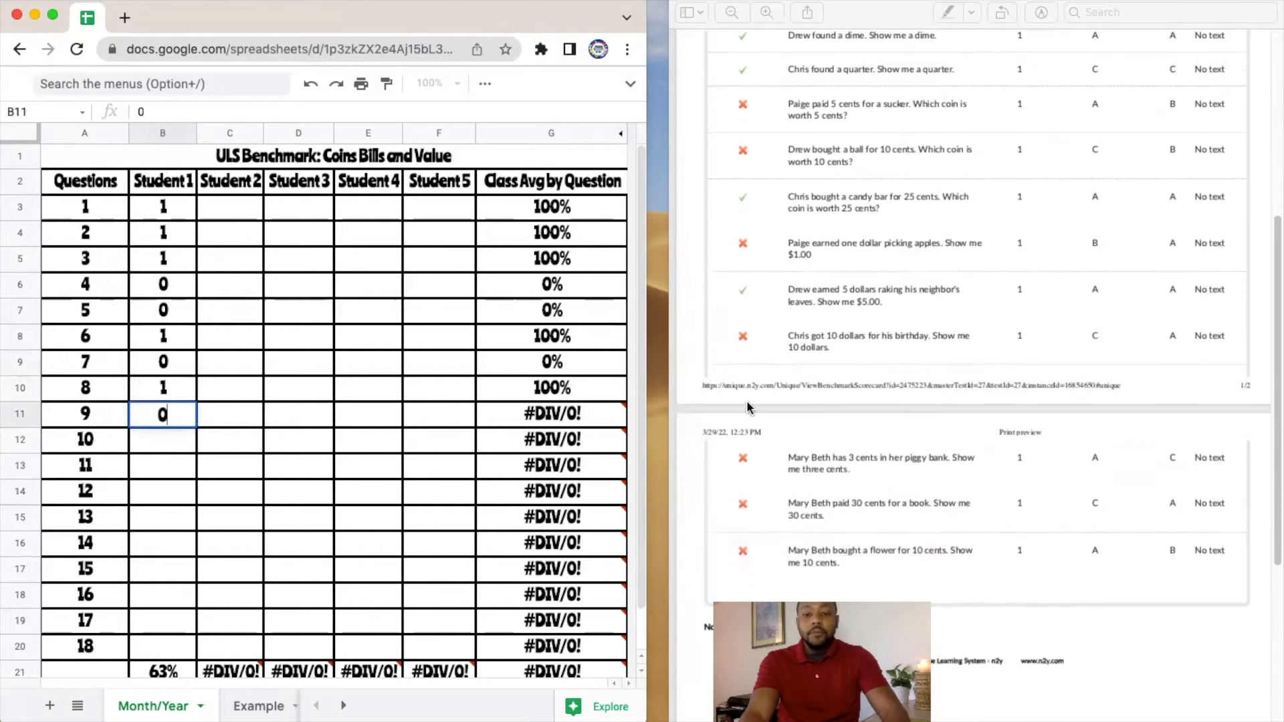
{"action": "key", "text": "Return"}
- Enter 0 for Student 1 on questions 10, 11 and 12
{"action": "type", "text": "0"}
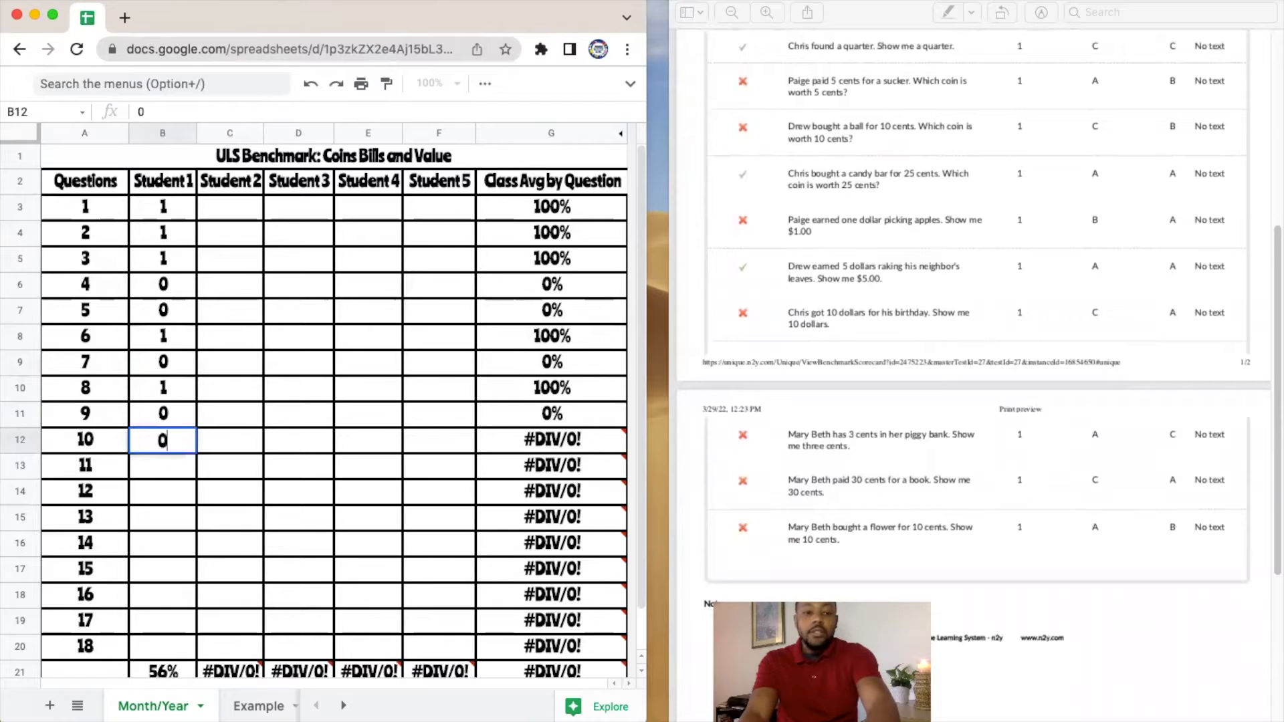
{"action": "key", "text": "Return"}
{"action": "type", "text": "0"}
{"action": "key", "text": "Return"}
{"action": "type", "text": "0"}
{"action": "key", "text": "Return"}
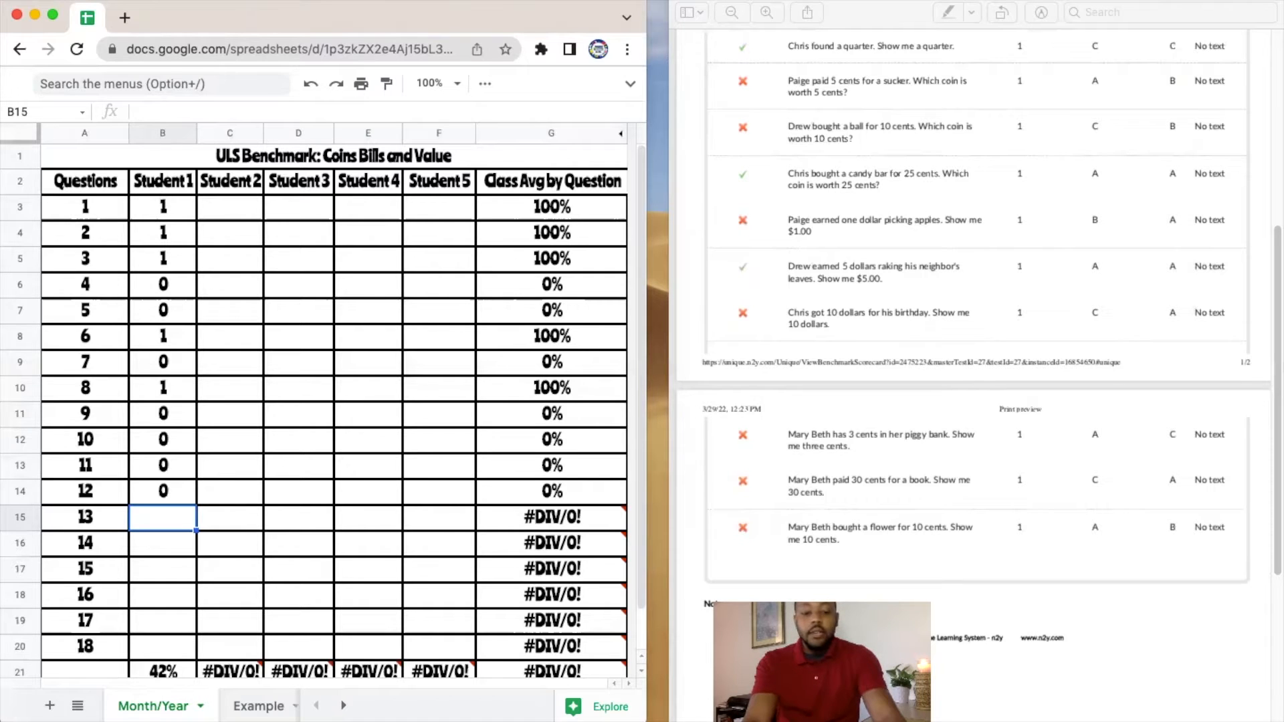
- Enter CE for Student 1 on questions 13 to 18 in the Month/Year sheet
{"action": "type", "text": "CE"}
{"action": "key", "text": "Return"}
{"action": "type", "text": "CE"}
{"action": "key", "text": "Return"}
{"action": "type", "text": "CE"}
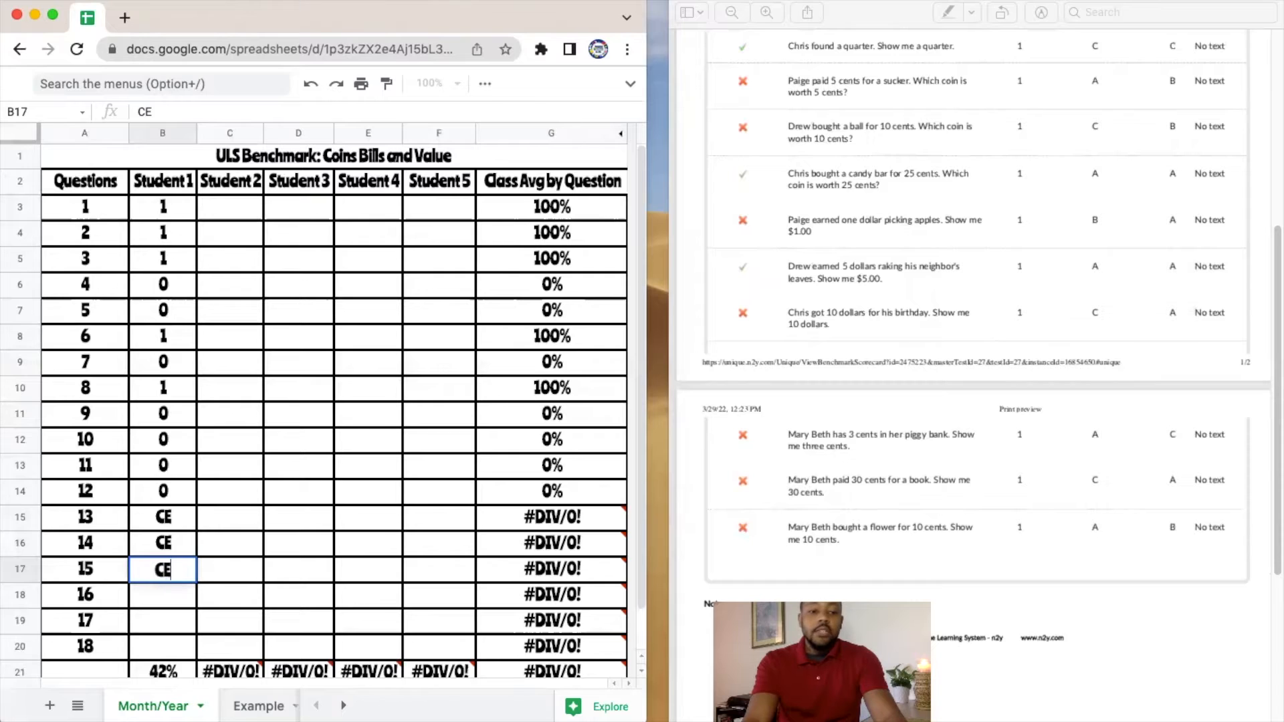
{"action": "key", "text": "Return"}
{"action": "type", "text": "CE"}
{"action": "key", "text": "Return"}
{"action": "type", "text": "CE"}
{"action": "key", "text": "Return"}
{"action": "type", "text": "CE"}
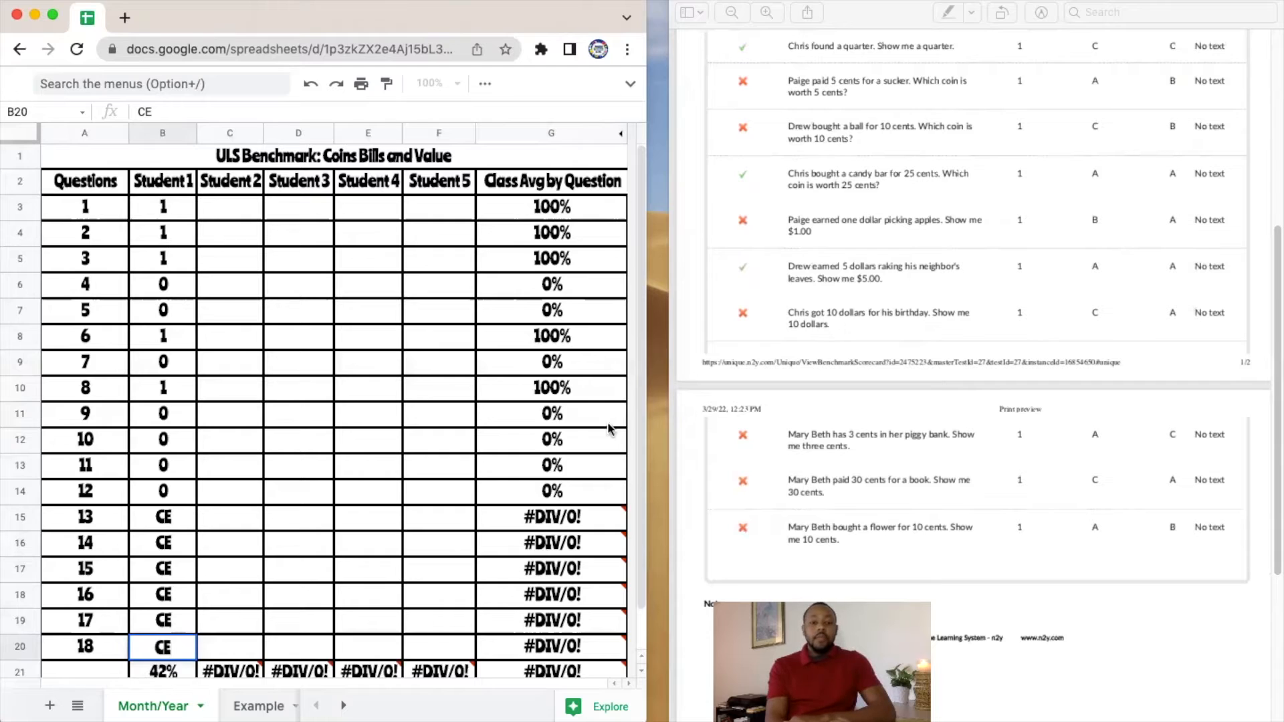
- Show the Example sheet in the full-size spreadsheet window, comparing it with the Month/Year sheet
{"action": "mouse_move", "coordinate": [558, 519]}
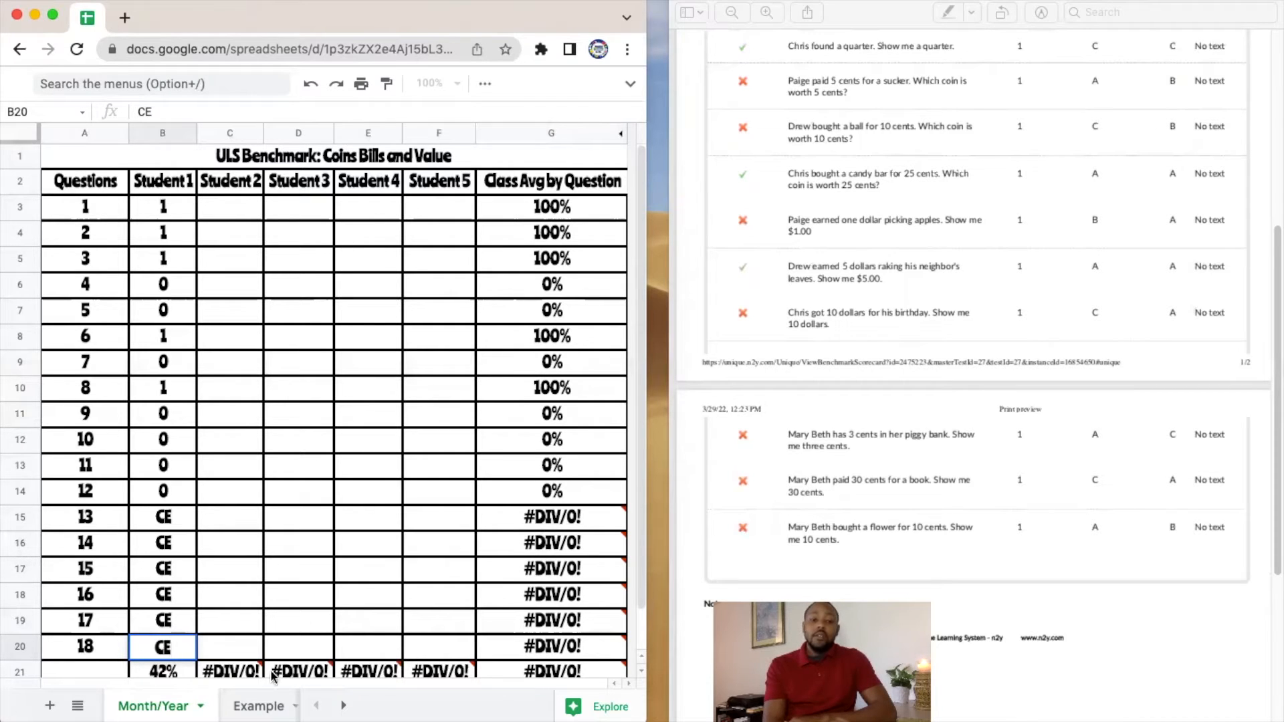
{"action": "left_click", "coordinate": [263, 707]}
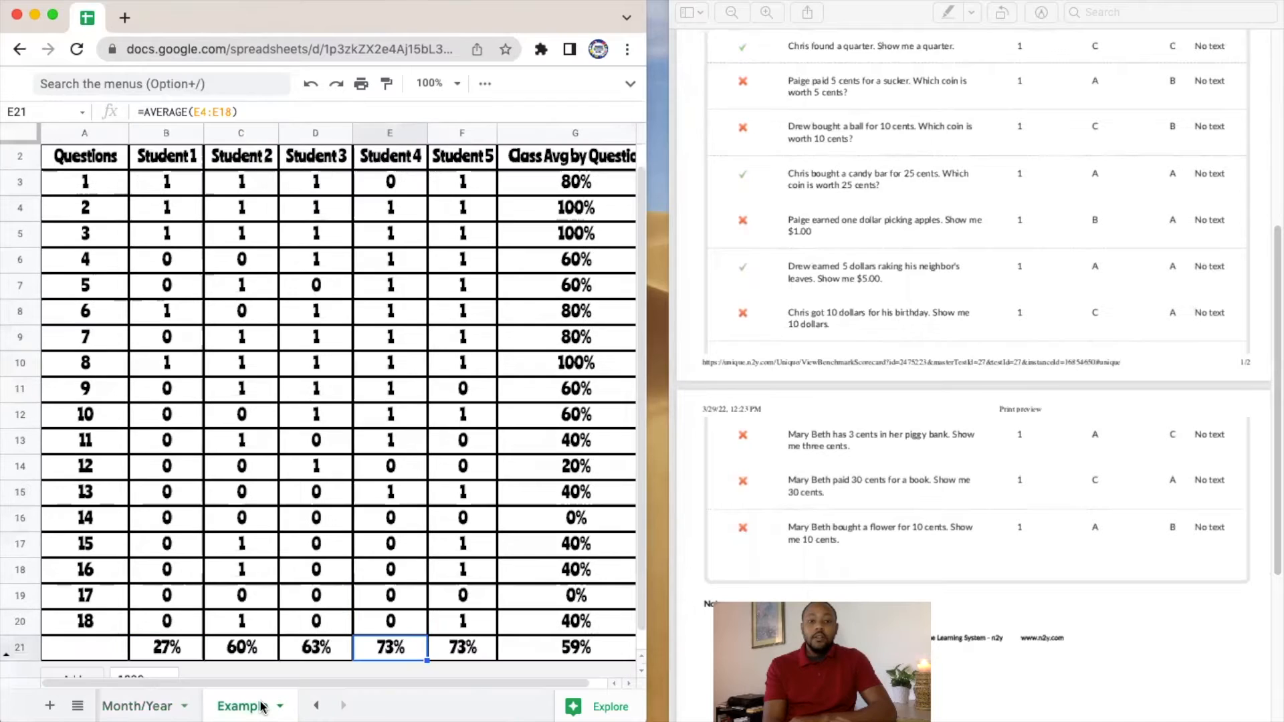
{"action": "left_click", "coordinate": [56, 17]}
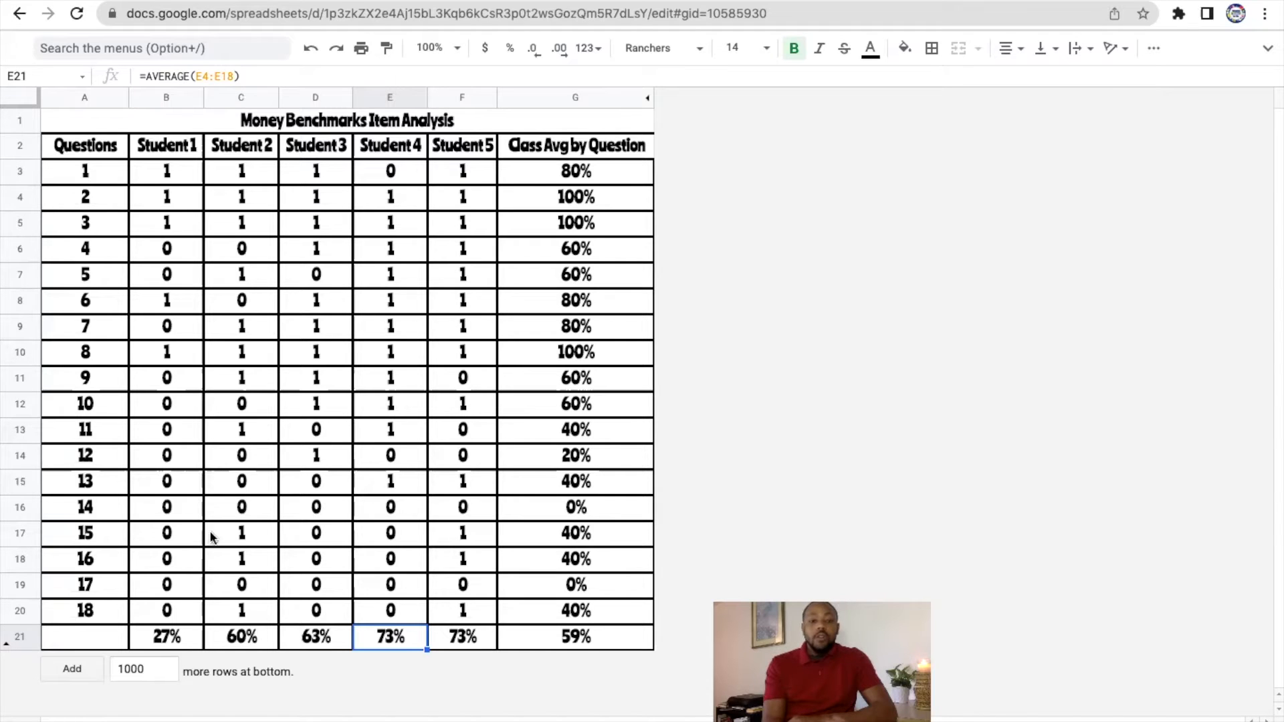
{"action": "left_click", "coordinate": [138, 721]}
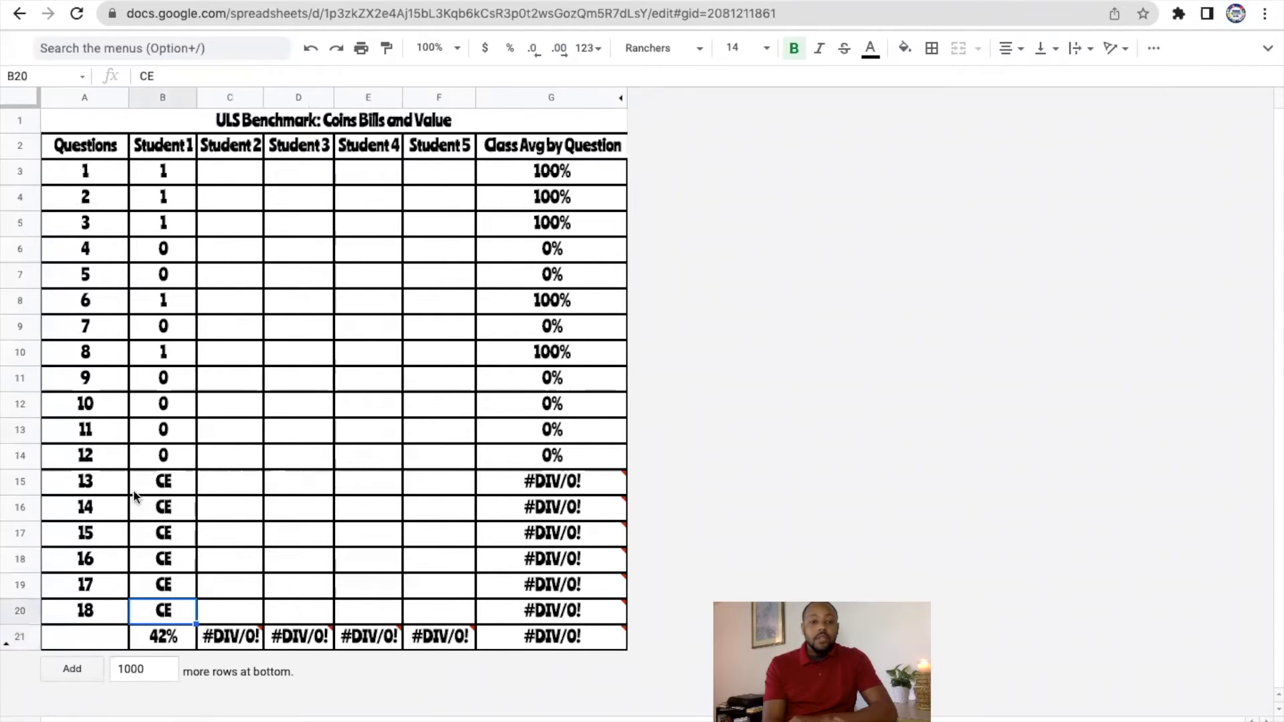
{"action": "left_click", "coordinate": [176, 720]}
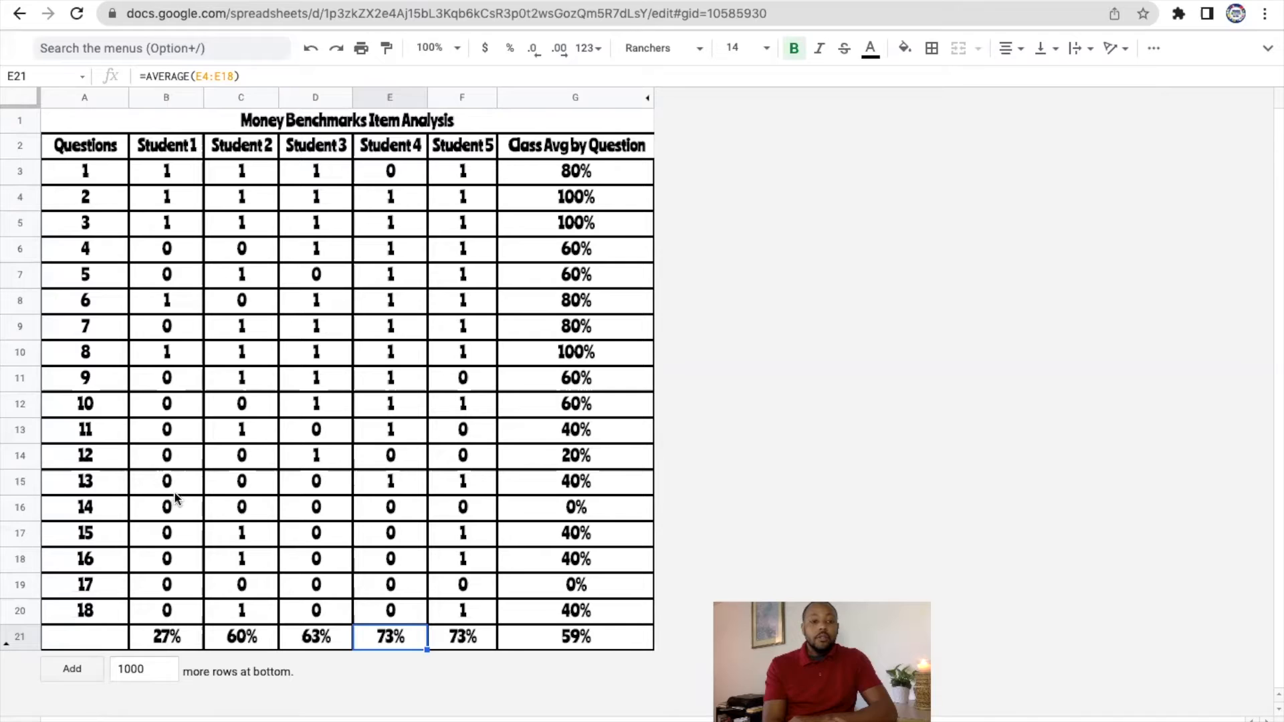
- Replace Student 1's scores for questions 13 to 18 in the Example sheet with CE
{"action": "left_click", "coordinate": [178, 487]}
{"action": "type", "text": "CE"}
{"action": "key", "text": "Return"}
{"action": "type", "text": "CE"}
{"action": "key", "text": "Return"}
{"action": "type", "text": "CE"}
{"action": "key", "text": "Return"}
{"action": "type", "text": "CE"}
{"action": "key", "text": "Return"}
{"action": "type", "text": "CE"}
{"action": "key", "text": "Return"}
{"action": "type", "text": "CE"}
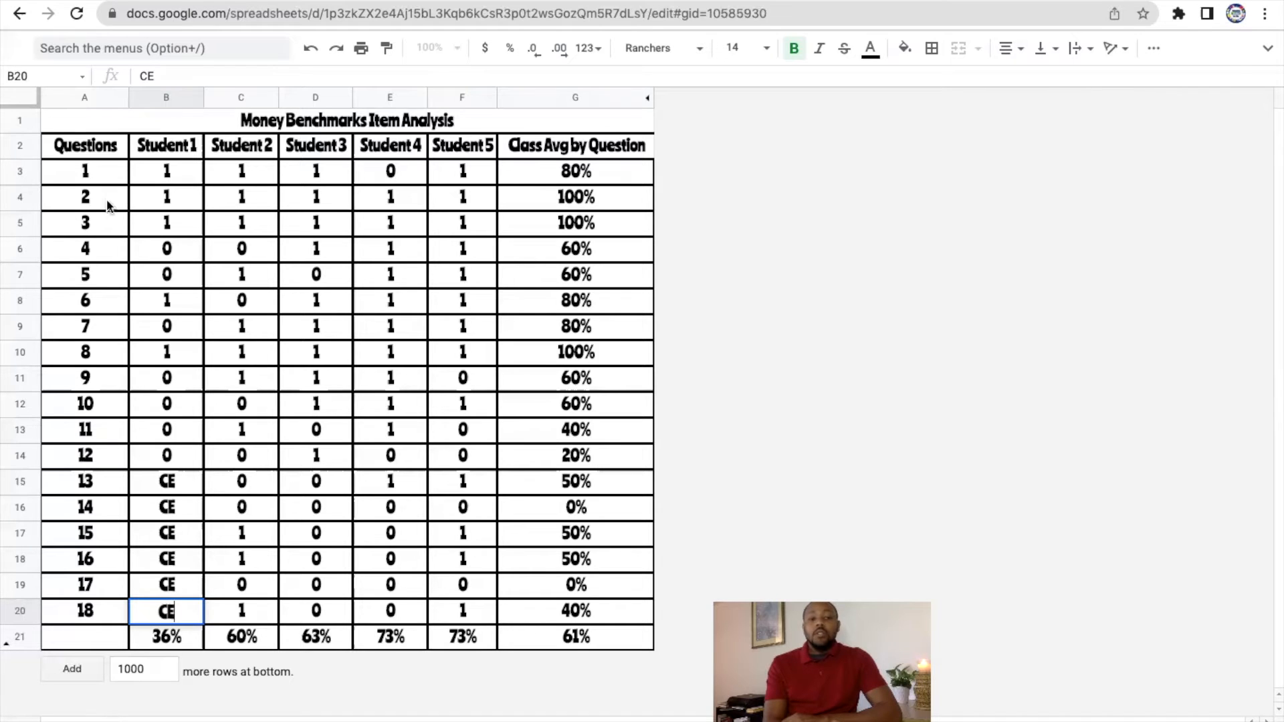
- Move the question 2 row above question 1, and the question 3 row to the top of the question list
{"action": "left_click", "coordinate": [20, 198]}
{"action": "left_click_drag", "start_coordinate": [21, 197], "coordinate": [23, 168]}
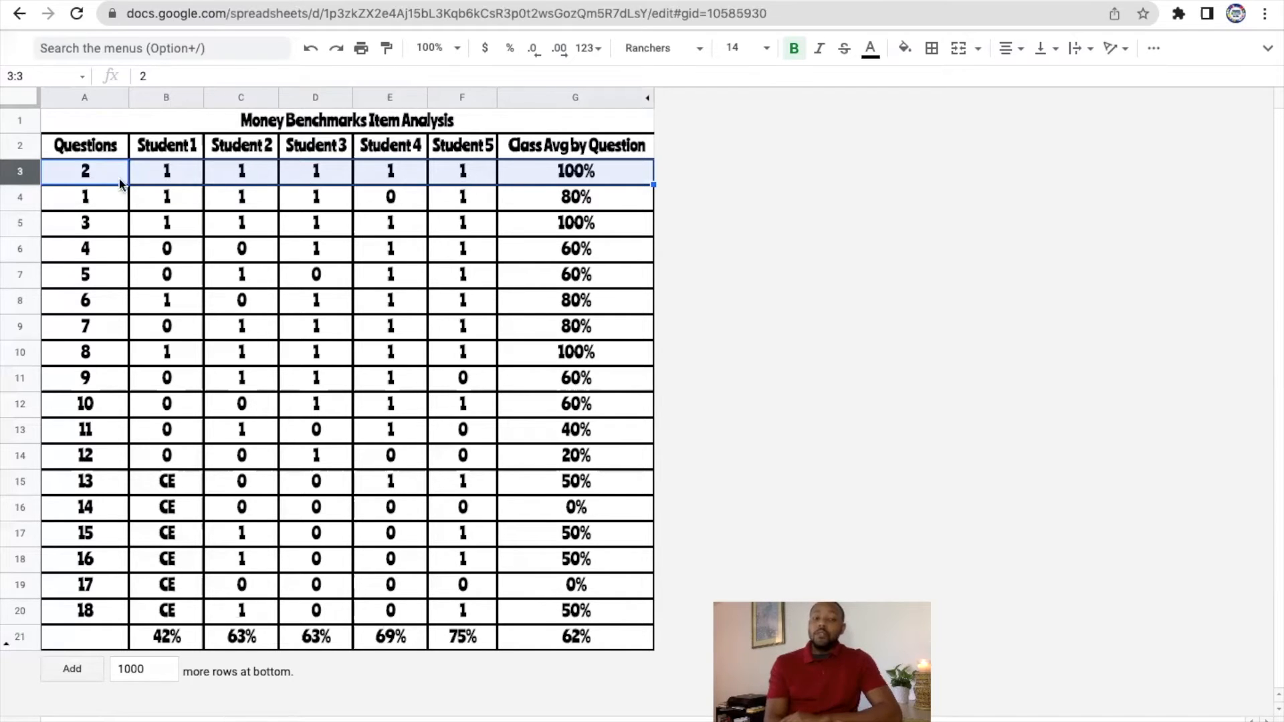
{"action": "left_click", "coordinate": [20, 223]}
{"action": "left_click_drag", "start_coordinate": [19, 225], "coordinate": [18, 194]}
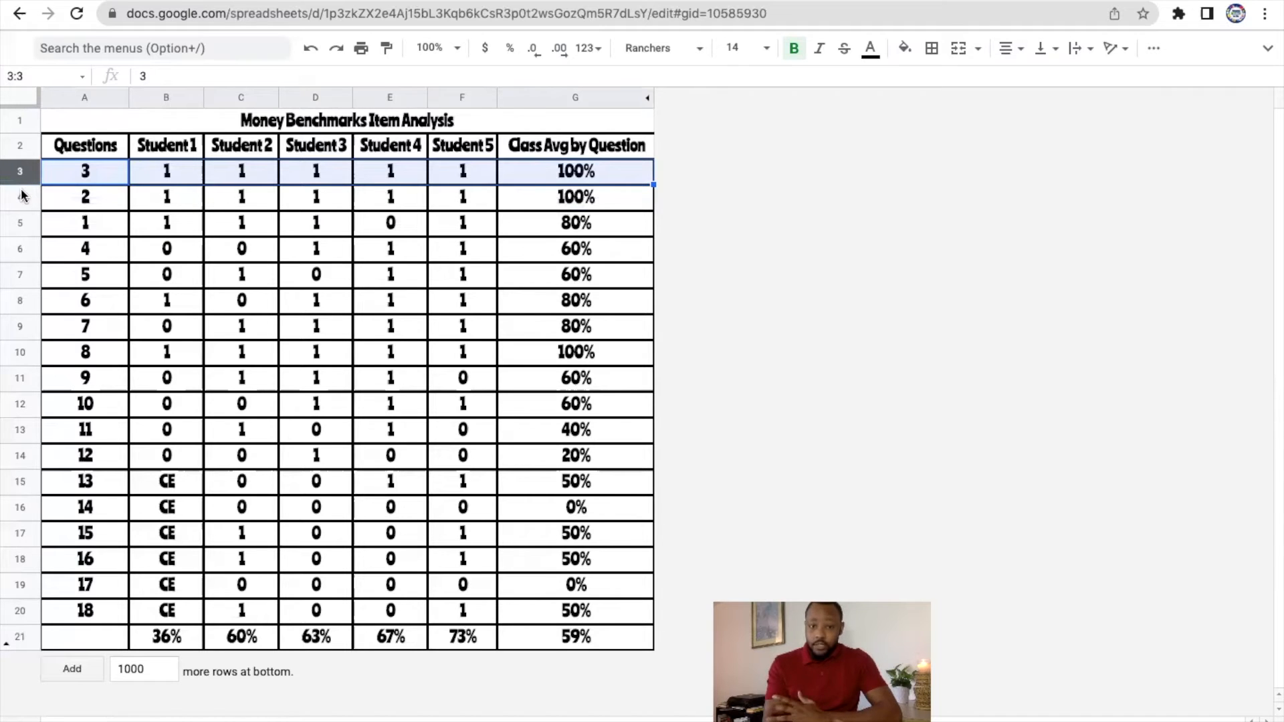
- Move the question 8, 6 and 7 rows, in that order, between the question 2 and question 1 rows
{"action": "left_click", "coordinate": [19, 353]}
{"action": "left_click_drag", "start_coordinate": [19, 354], "coordinate": [34, 222]}
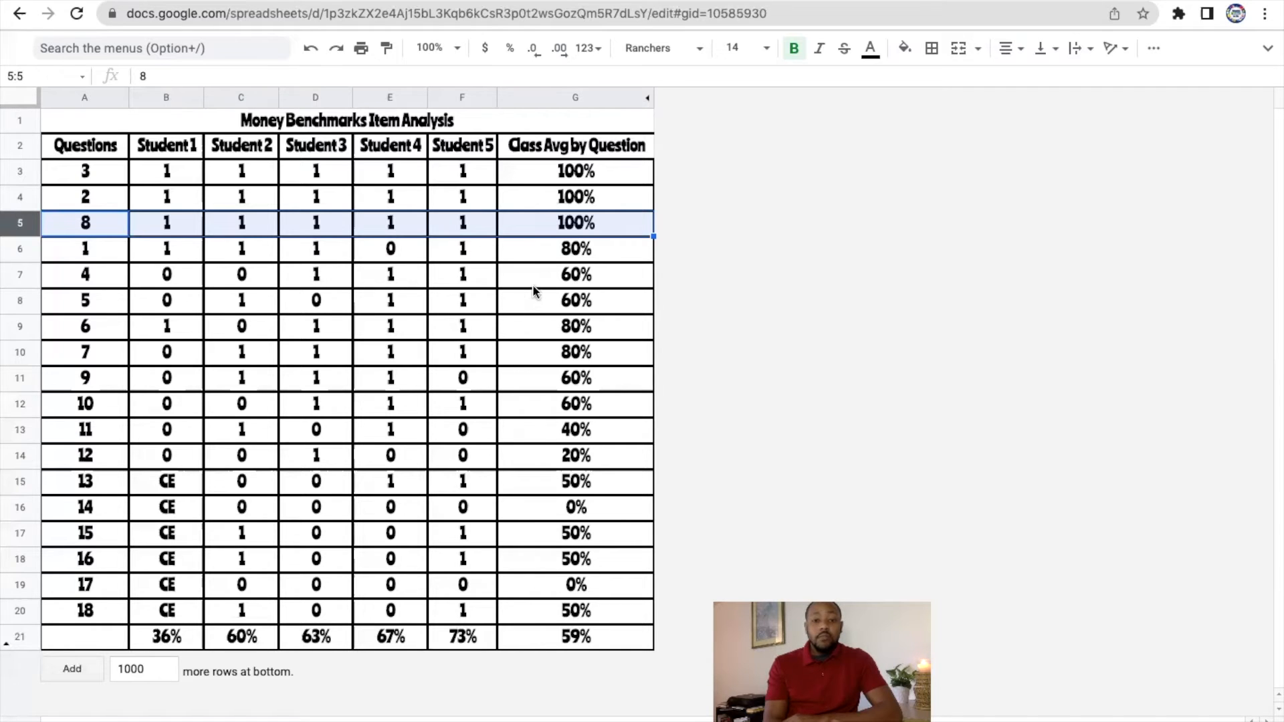
{"action": "left_click", "coordinate": [27, 330]}
{"action": "left_click_drag", "start_coordinate": [26, 330], "coordinate": [16, 250]}
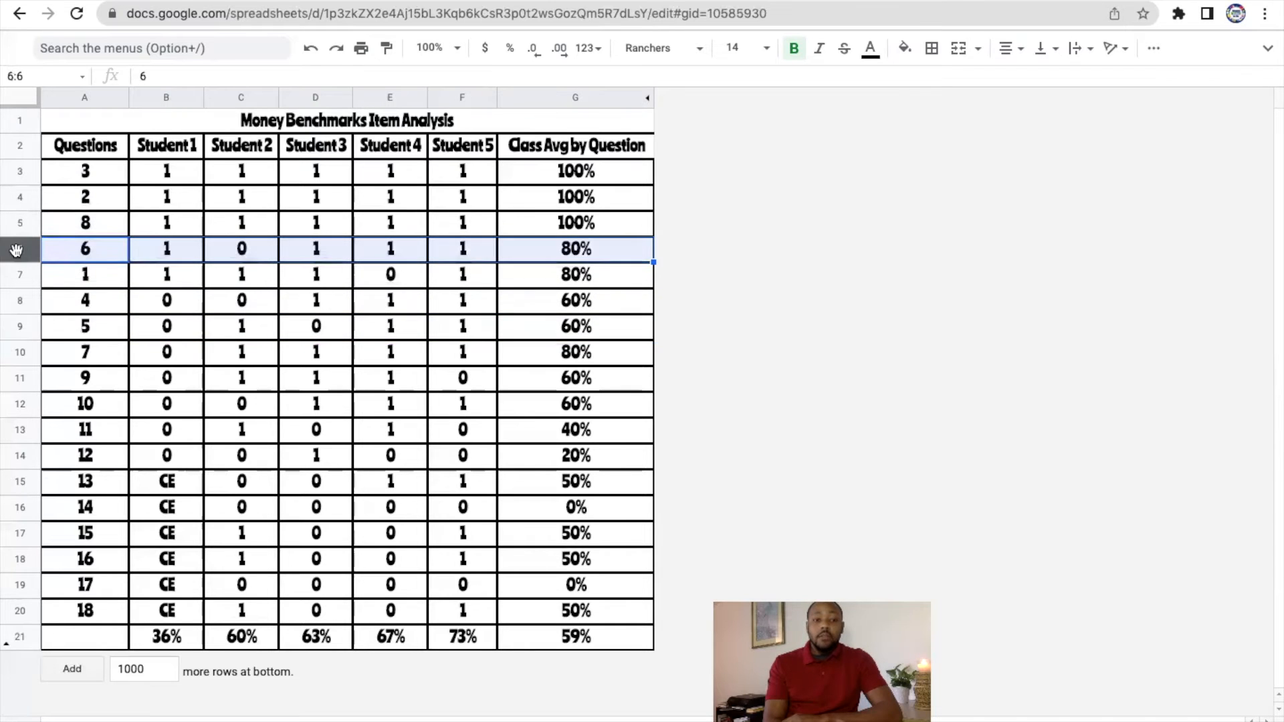
{"action": "left_click", "coordinate": [20, 352]}
{"action": "left_click_drag", "start_coordinate": [21, 349], "coordinate": [22, 276]}
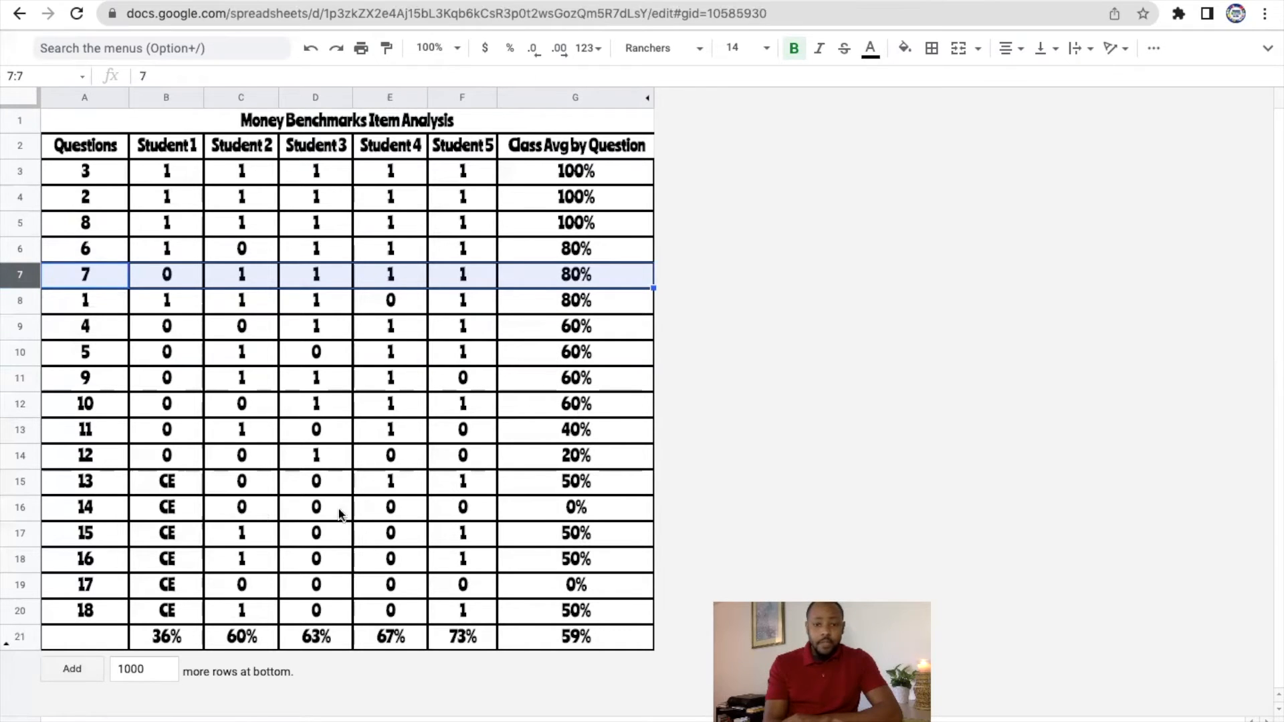
- Move the question 14 row to the end of the question list, and the question 17 row directly above it
{"action": "left_click", "coordinate": [21, 509]}
{"action": "left_click_drag", "start_coordinate": [21, 508], "coordinate": [14, 602]}
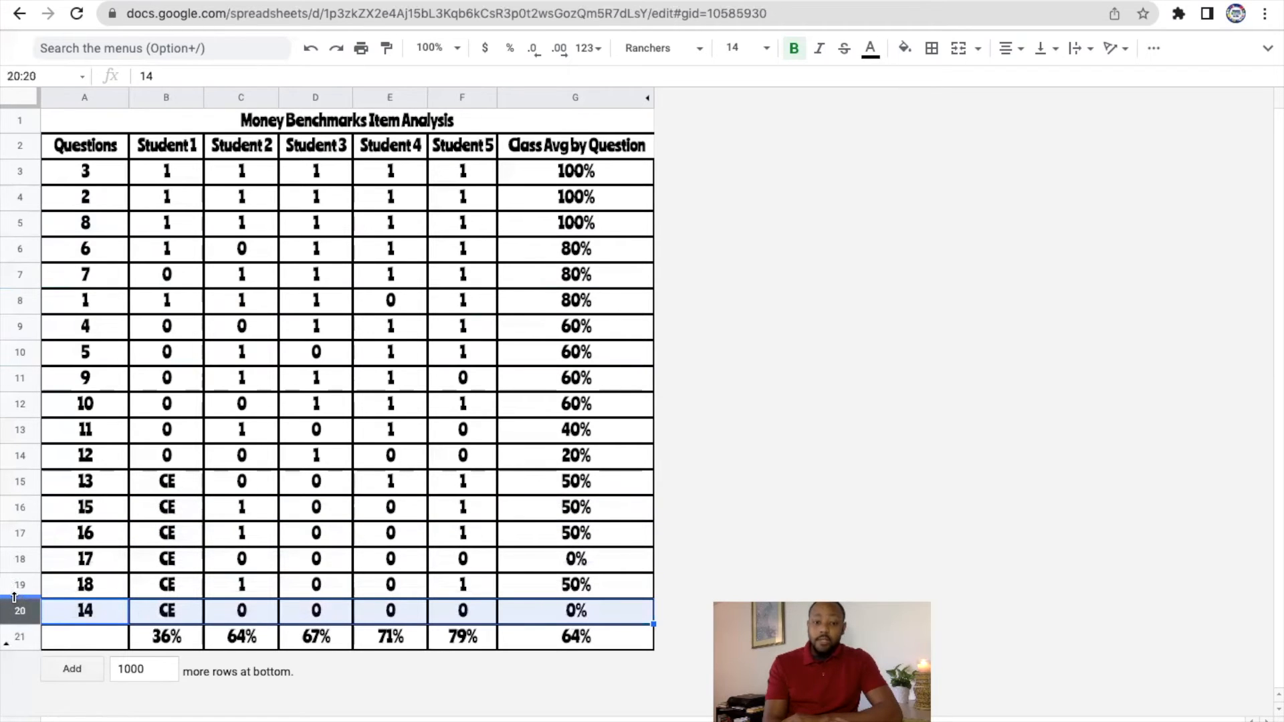
{"action": "left_click", "coordinate": [21, 560]}
{"action": "left_click_drag", "start_coordinate": [21, 559], "coordinate": [15, 587]}
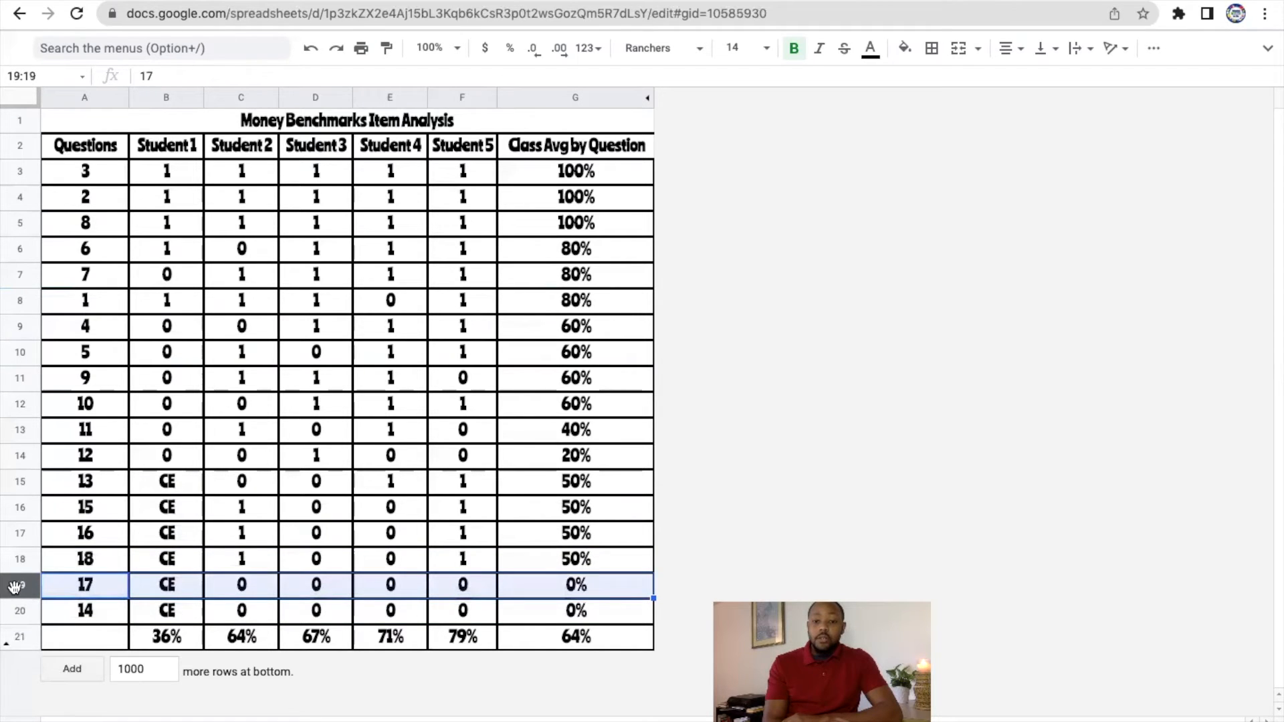
- Move the question 12 row directly above question 17, and the question 11 row directly above question 12
{"action": "left_click", "coordinate": [18, 456]}
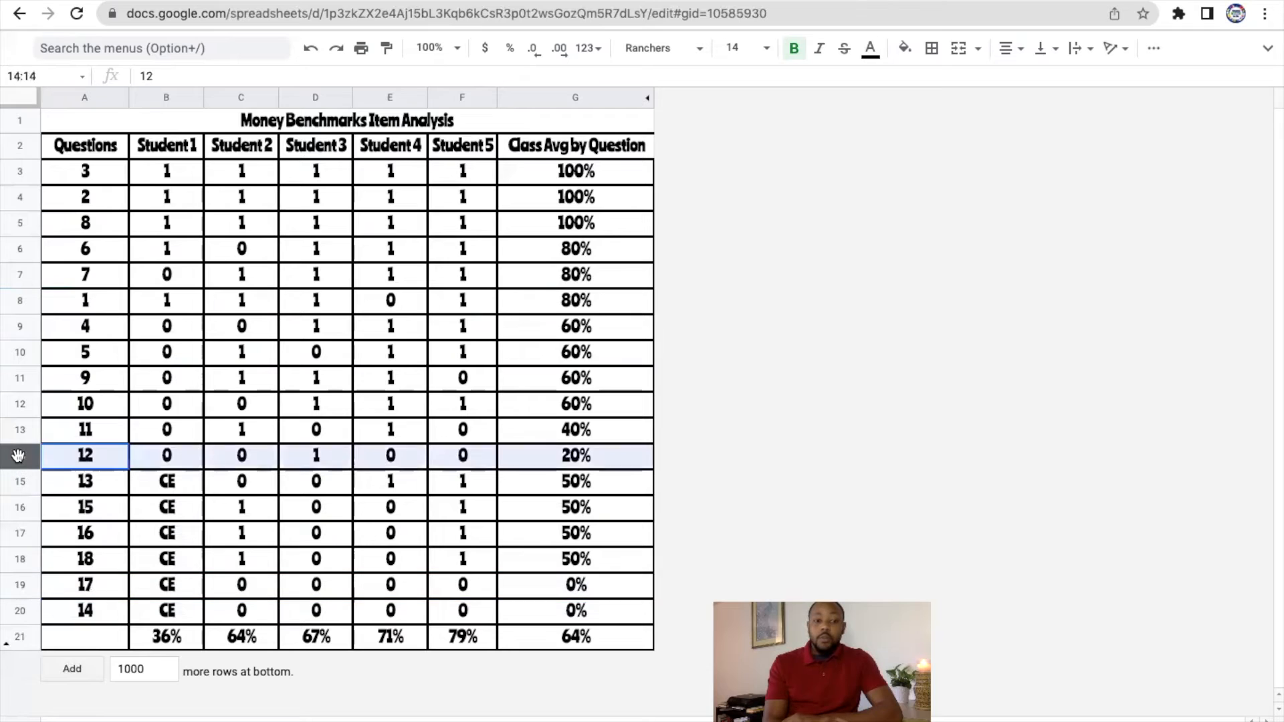
{"action": "left_click_drag", "start_coordinate": [17, 455], "coordinate": [15, 559]}
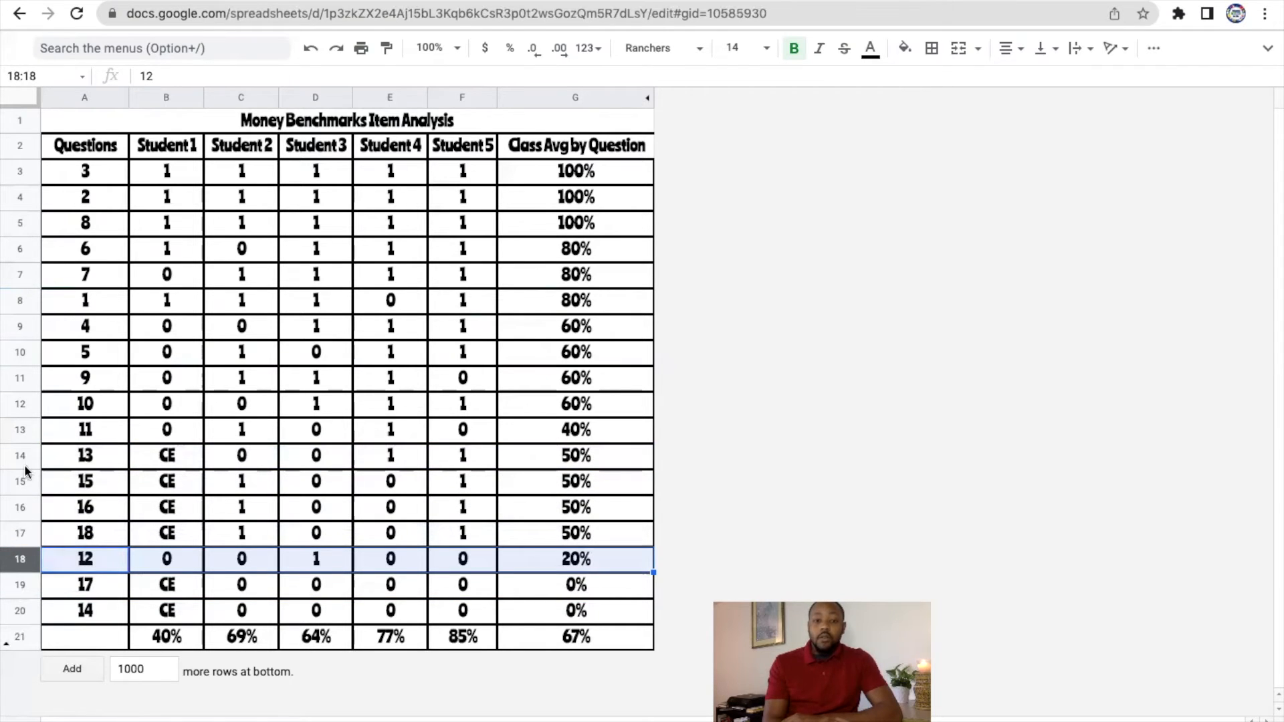
{"action": "left_click", "coordinate": [23, 431]}
{"action": "left_click_drag", "start_coordinate": [24, 432], "coordinate": [15, 535]}
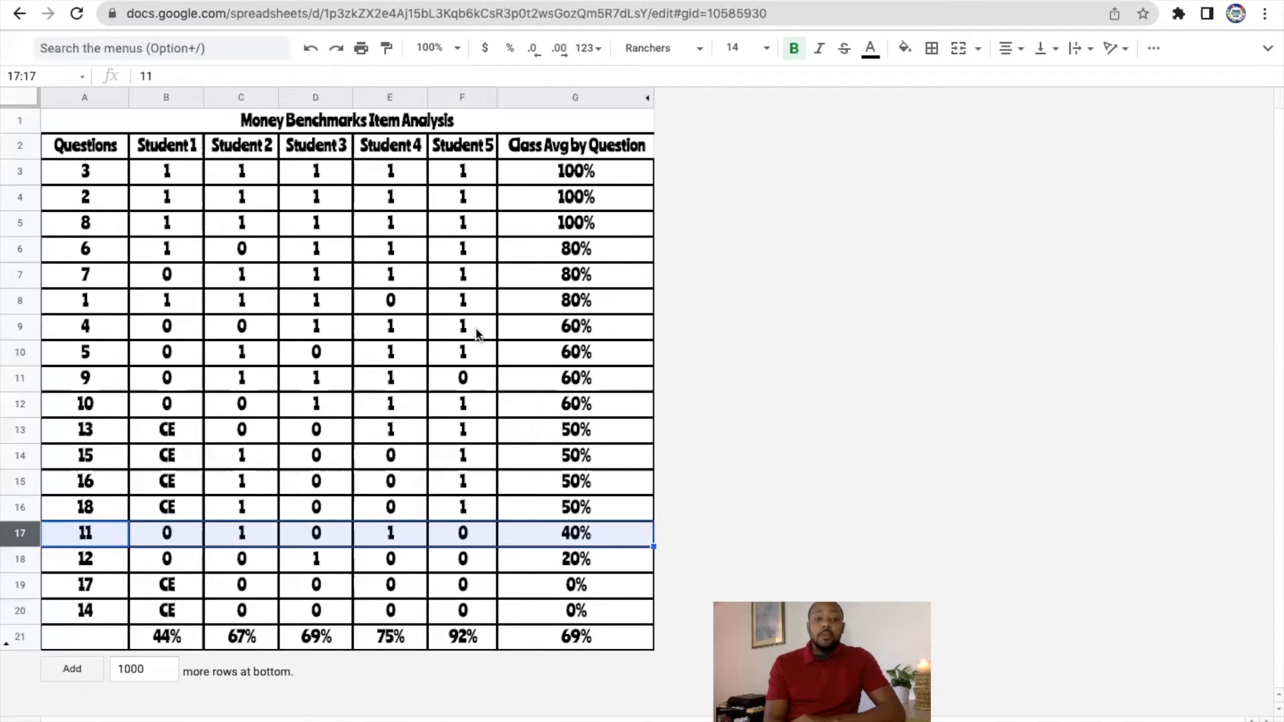
- Examine the students' scores on question 4 and compare Student 1 and Student 2 on questions 6, 7 and 4
{"action": "left_click", "coordinate": [316, 334]}
{"action": "left_click", "coordinate": [413, 335]}
{"action": "left_click", "coordinate": [471, 336]}
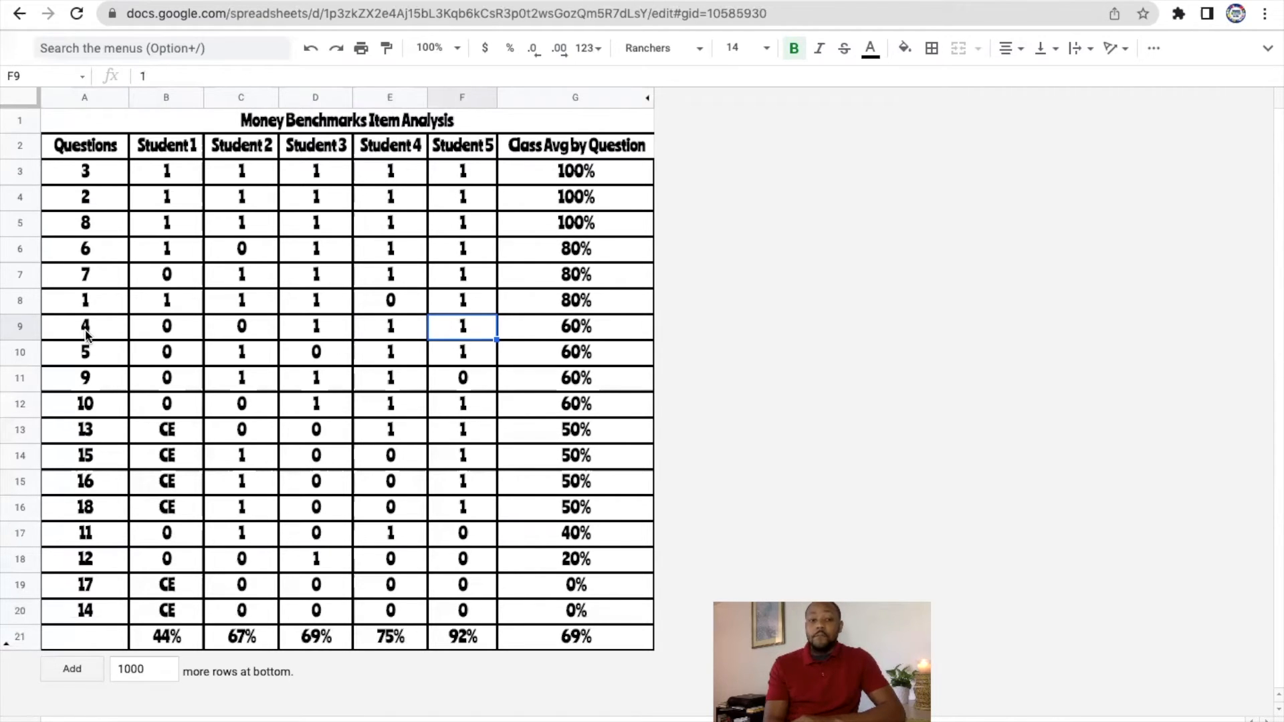
{"action": "left_click", "coordinate": [171, 328]}
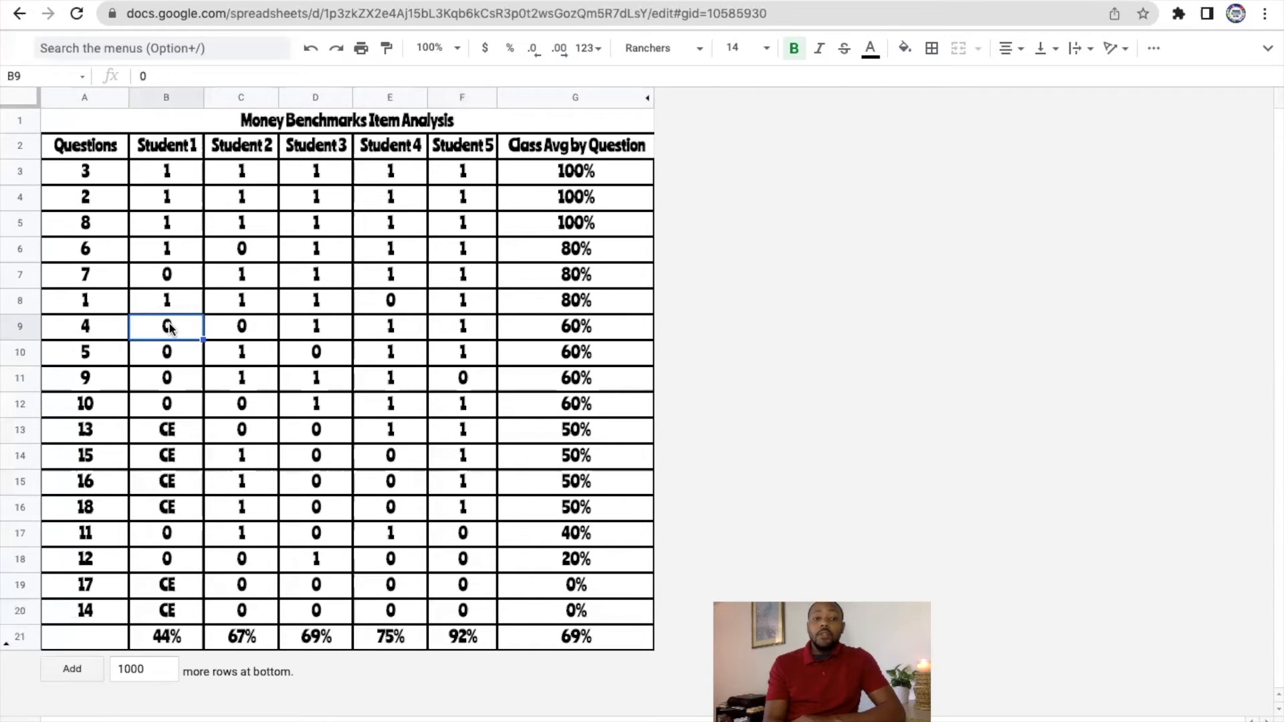
{"action": "left_click", "coordinate": [232, 339]}
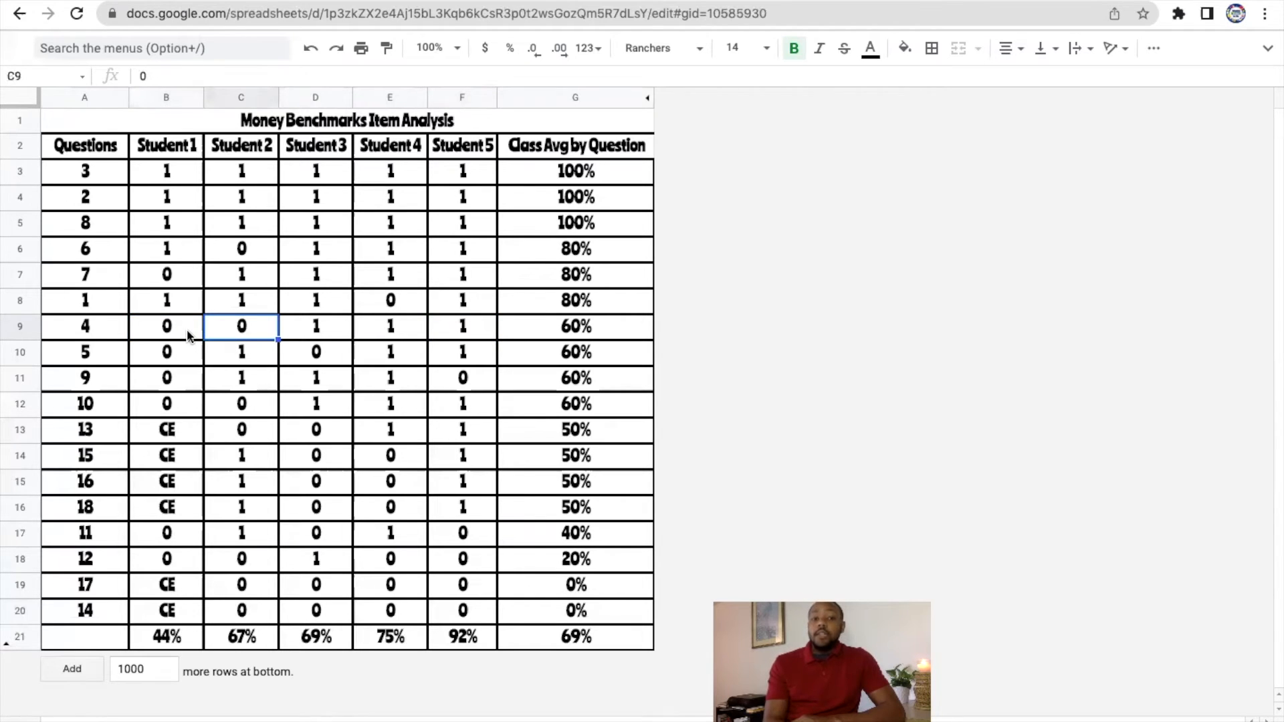
{"action": "left_click", "coordinate": [189, 337]}
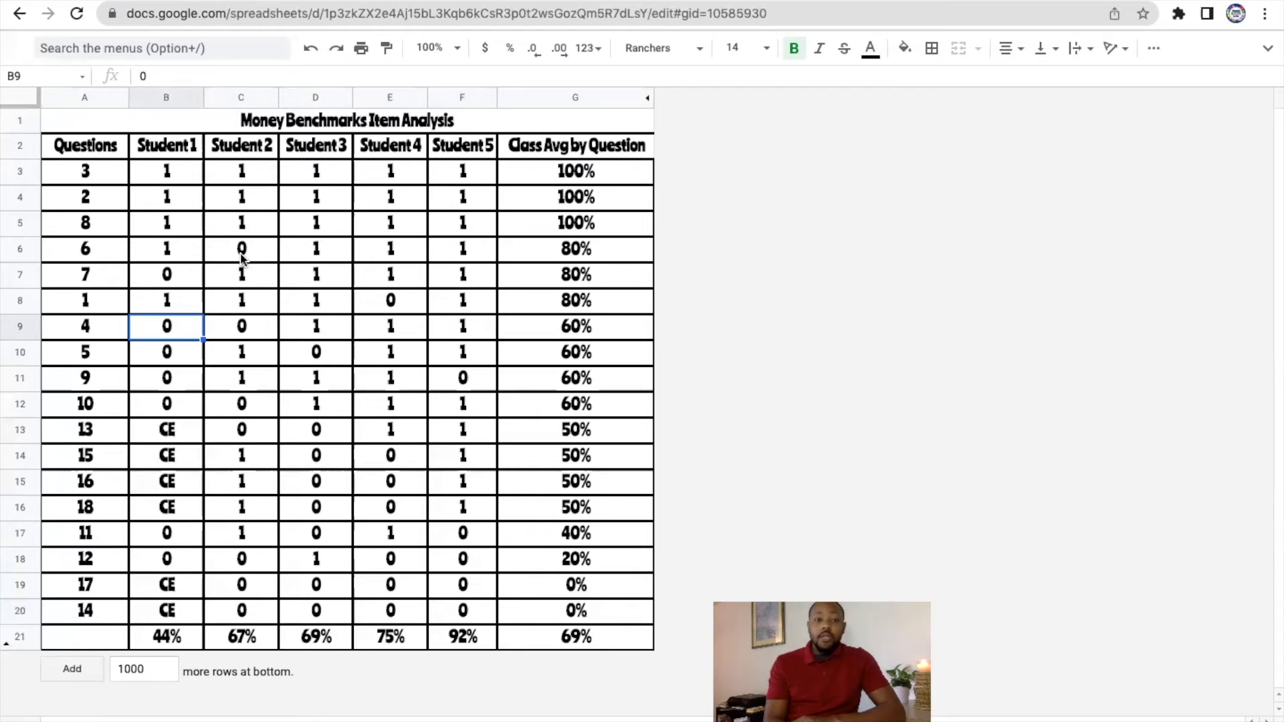
{"action": "left_click", "coordinate": [179, 277]}
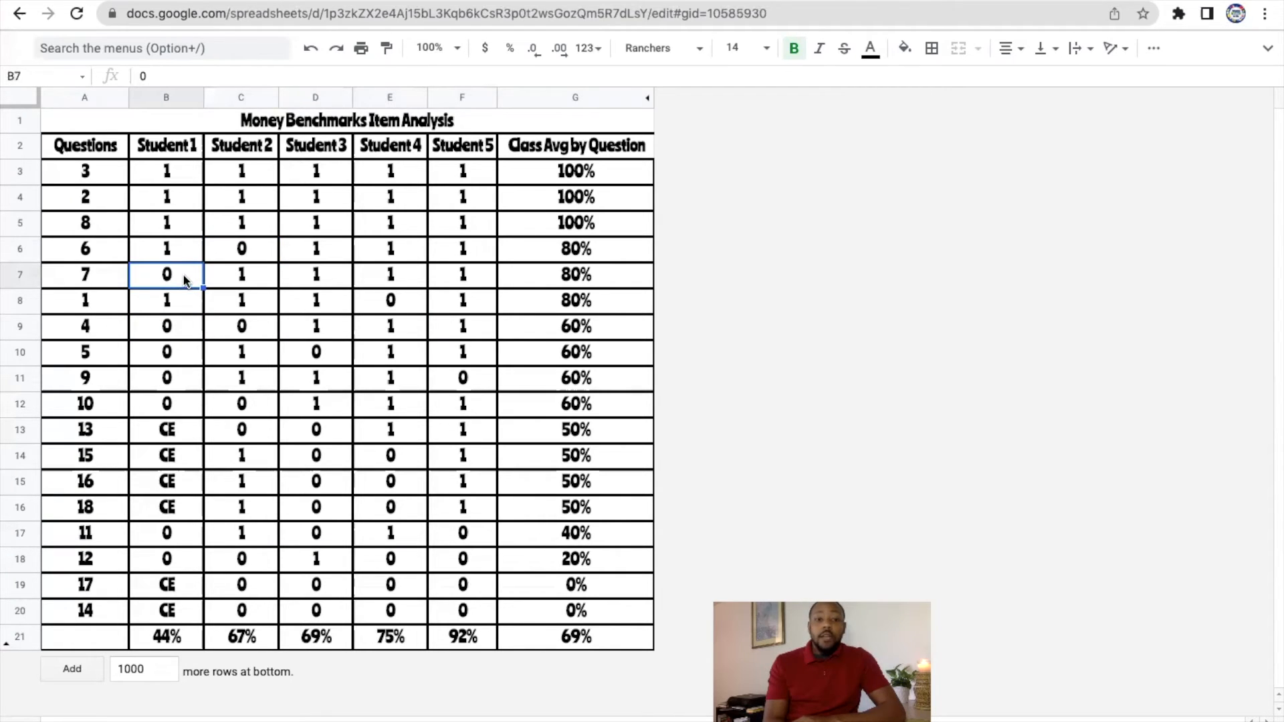
{"action": "left_click", "coordinate": [171, 253]}
{"action": "left_click", "coordinate": [222, 258]}
{"action": "left_click", "coordinate": [177, 271]}
{"action": "left_click", "coordinate": [240, 278]}
{"action": "left_click", "coordinate": [168, 329]}
{"action": "left_click", "coordinate": [235, 336]}
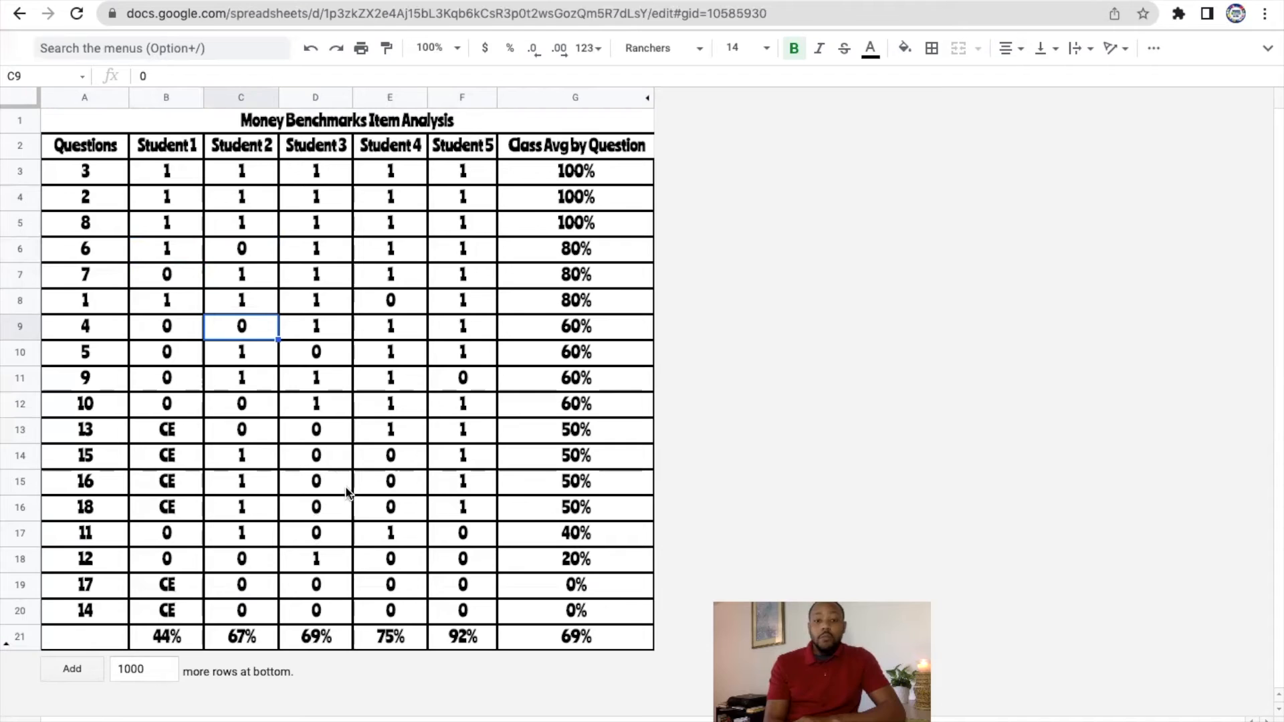
- Fill the entire rows of questions 3, 2 and 8 with bright green
{"action": "left_click", "coordinate": [14, 172]}
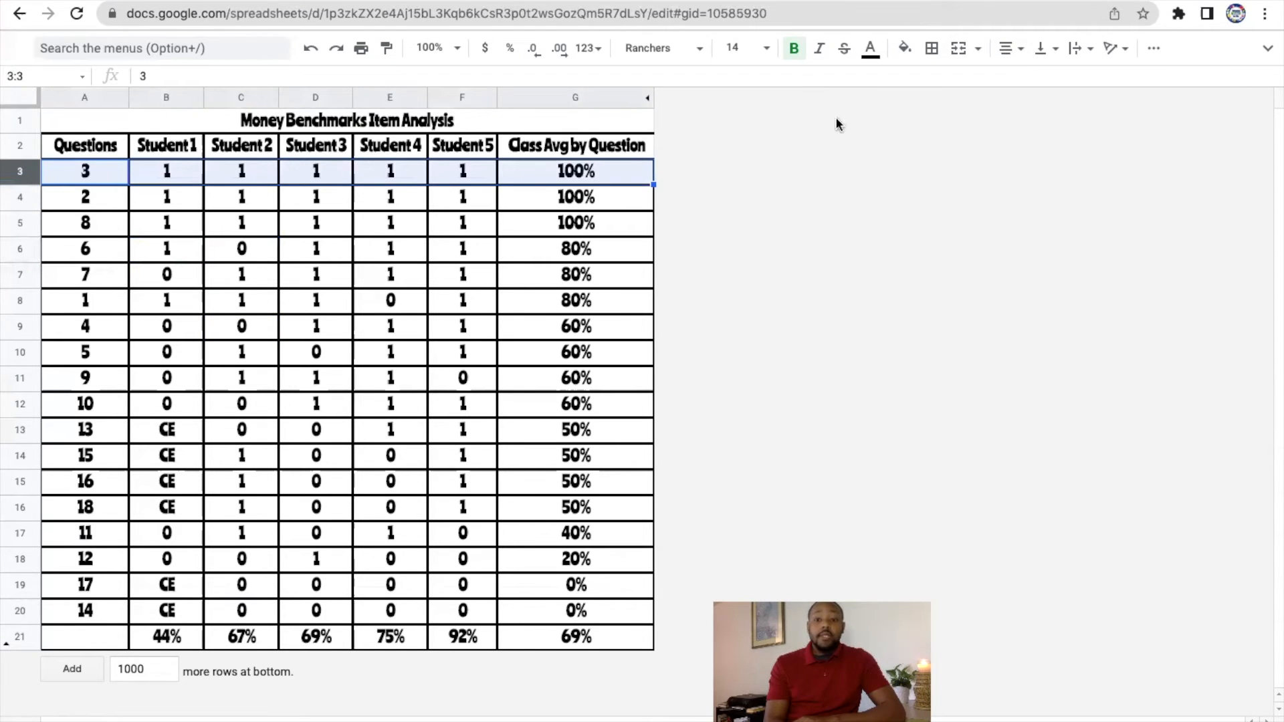
{"action": "left_click", "coordinate": [908, 56]}
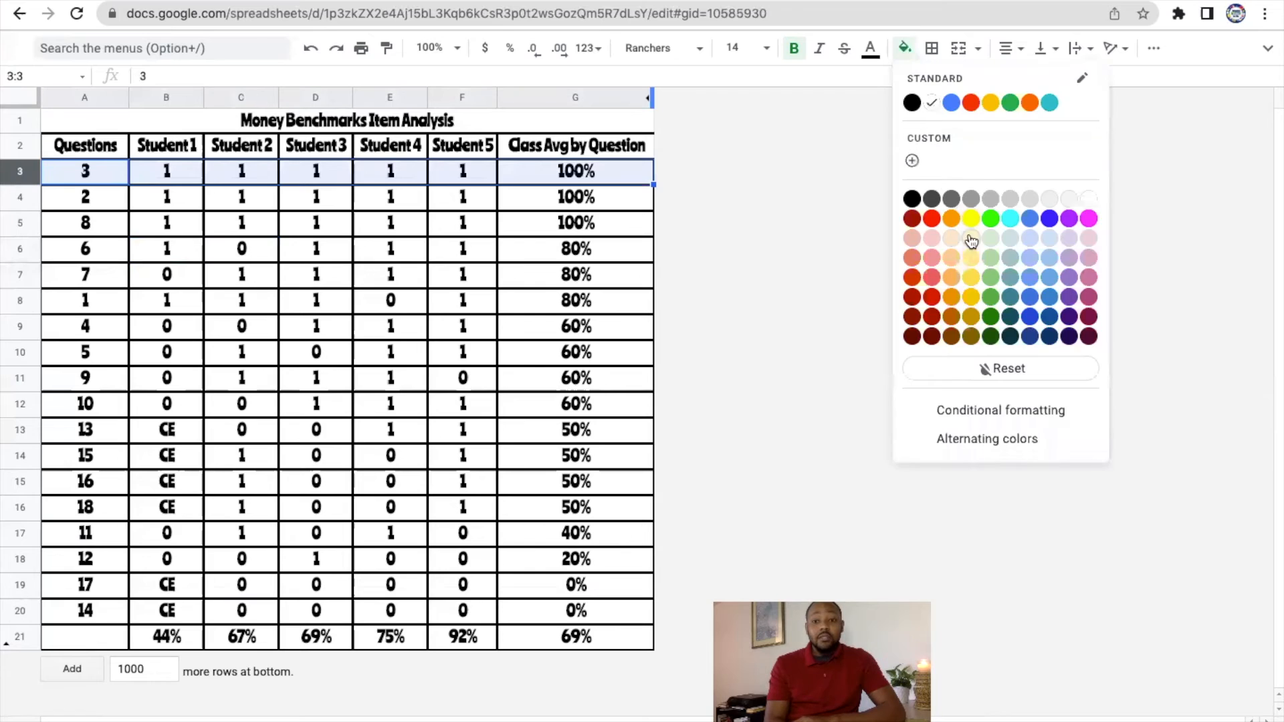
{"action": "left_click", "coordinate": [989, 217]}
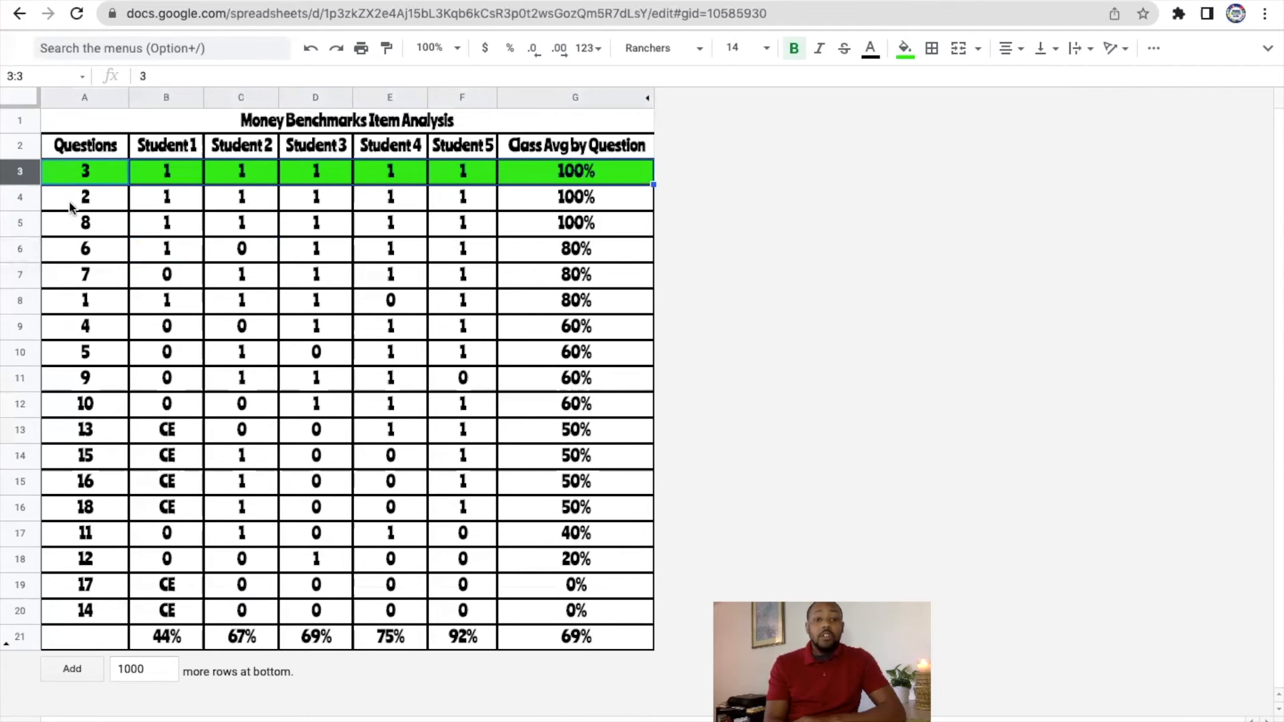
{"action": "left_click", "coordinate": [19, 195]}
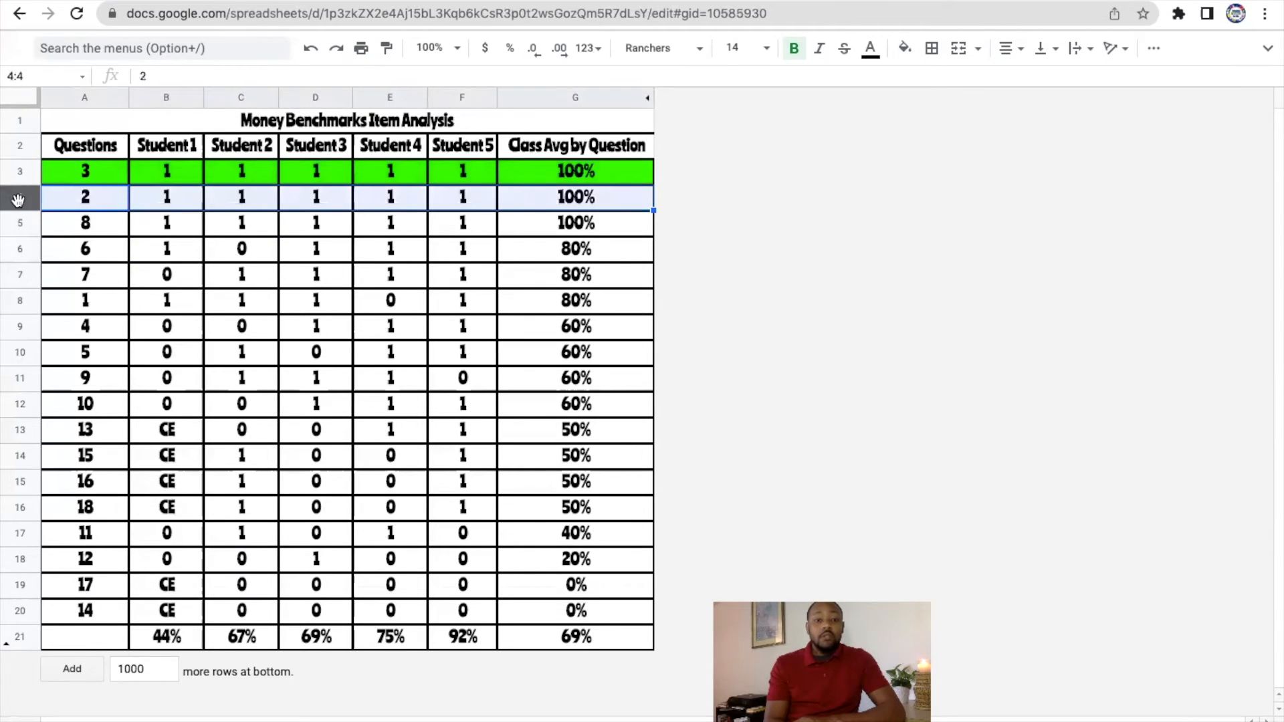
{"action": "left_click", "coordinate": [905, 51]}
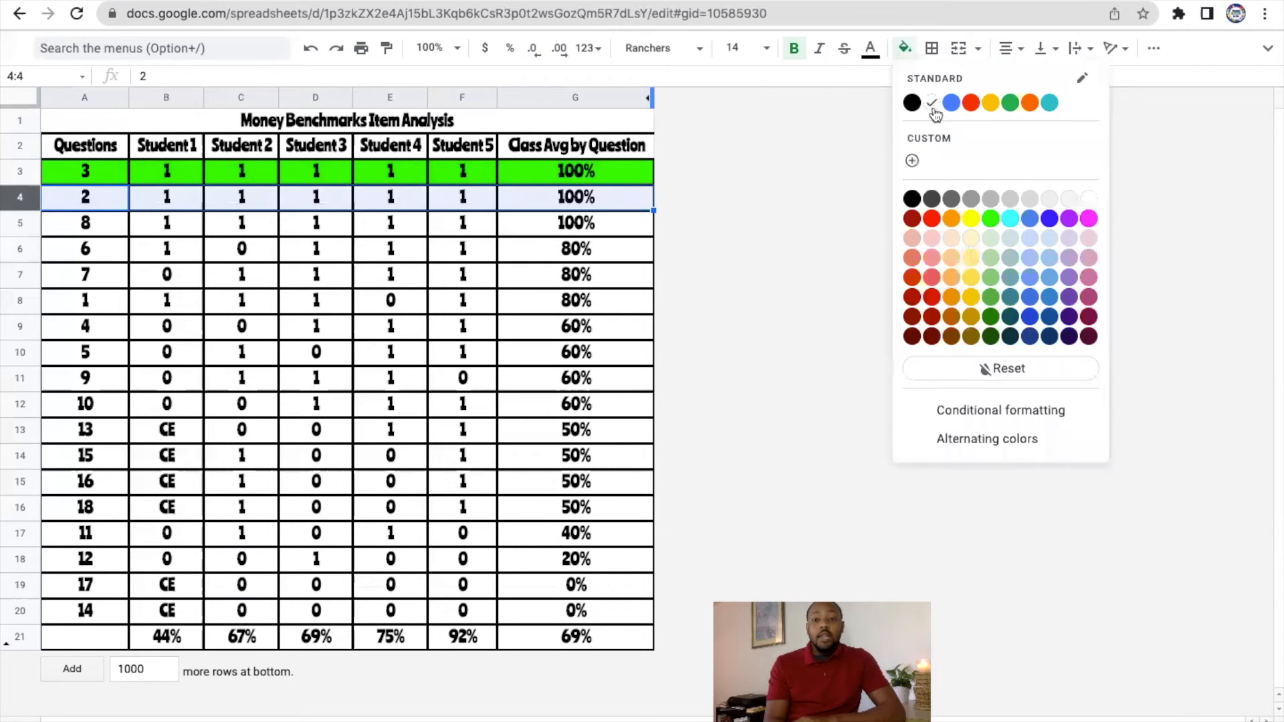
{"action": "left_click", "coordinate": [991, 217]}
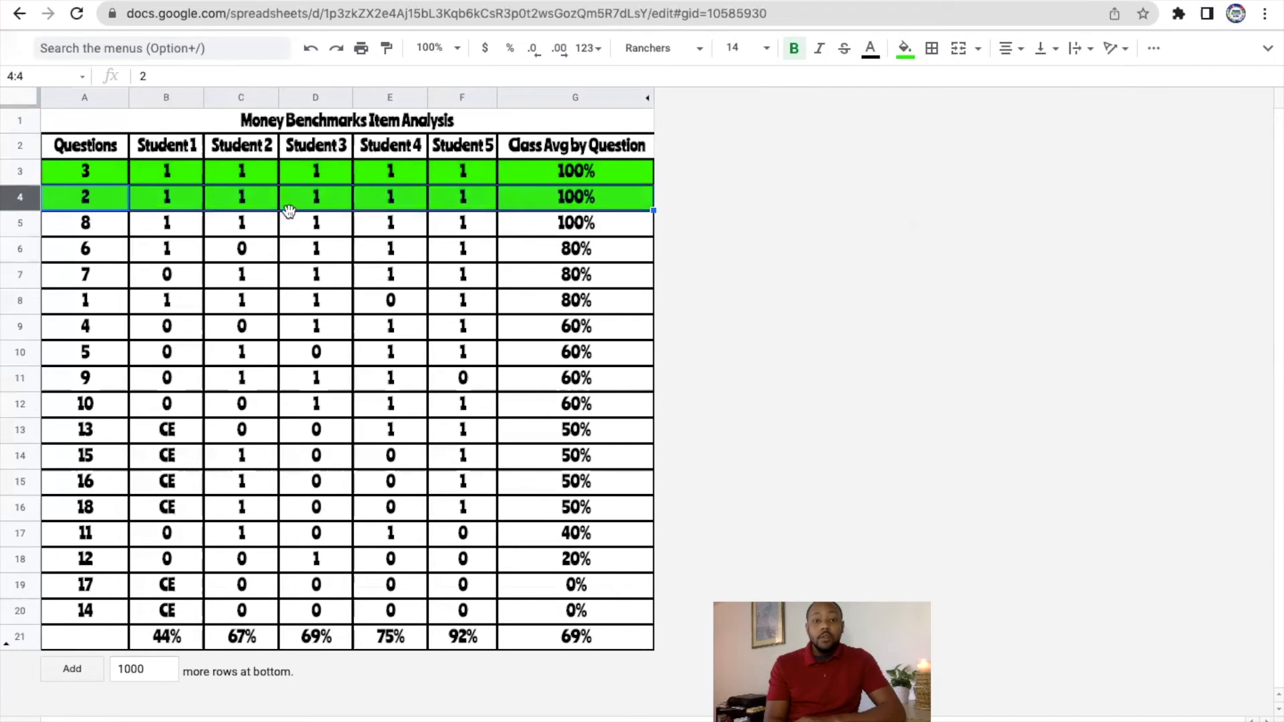
{"action": "left_click", "coordinate": [18, 223]}
{"action": "left_click", "coordinate": [905, 52]}
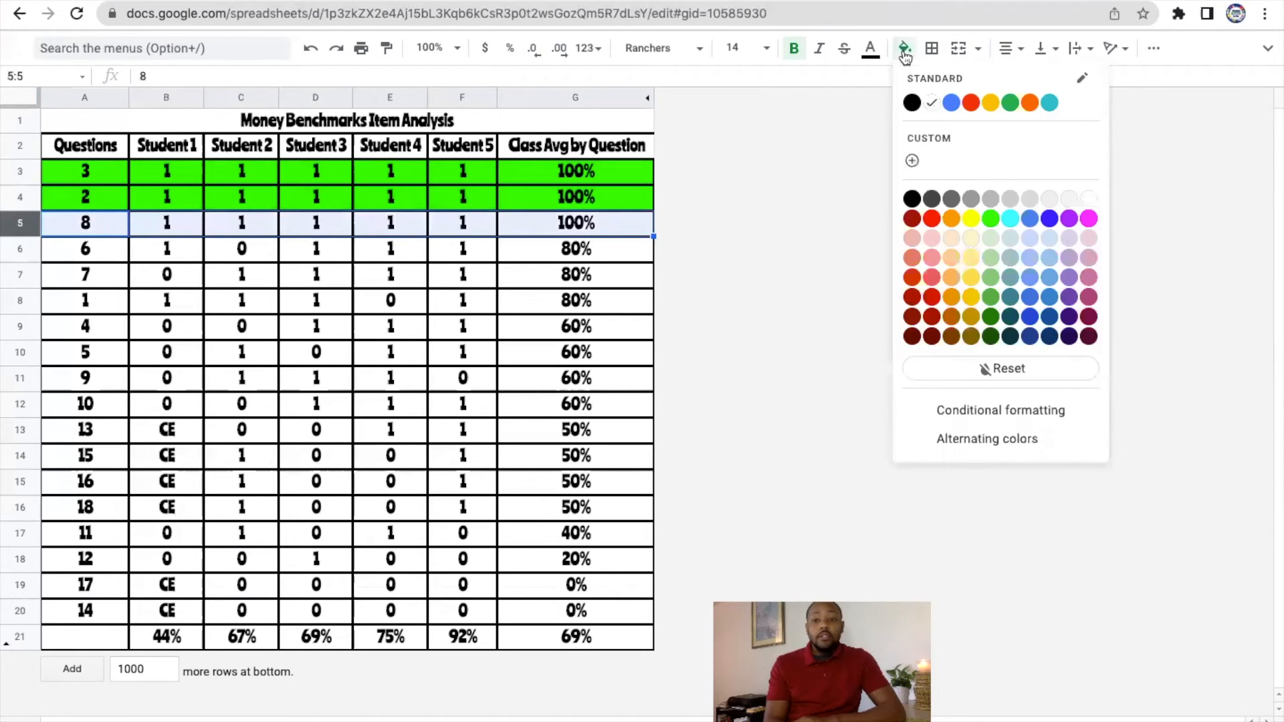
{"action": "left_click", "coordinate": [991, 218]}
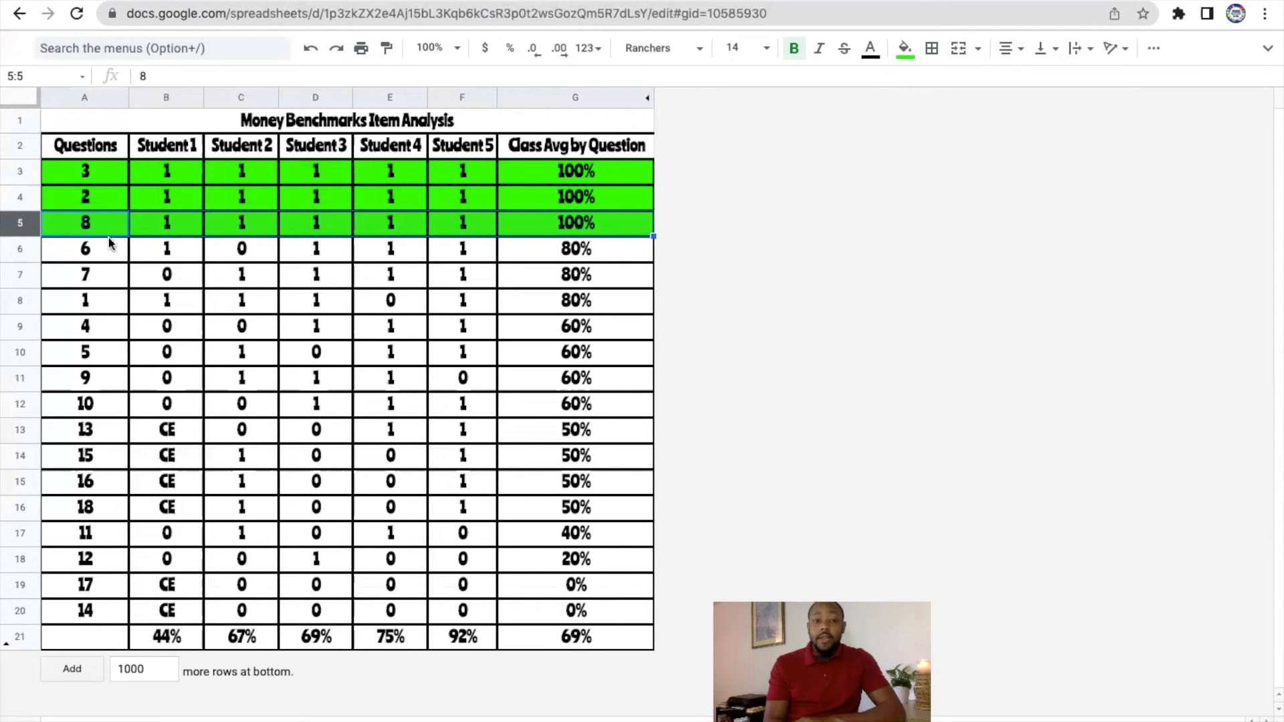
- Fill the question 4 number cell and the question 4 scores of Student 1 and Student 2 with orange
{"action": "left_click", "coordinate": [248, 251]}
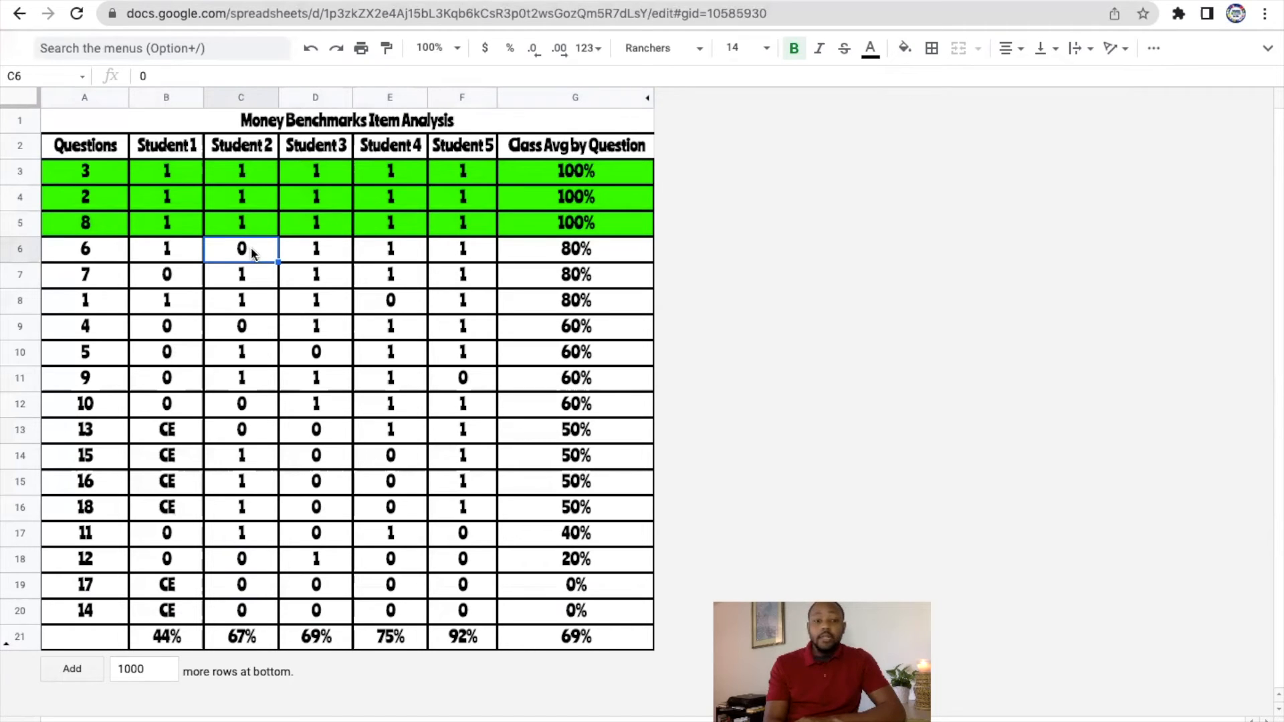
{"action": "left_click", "coordinate": [171, 334]}
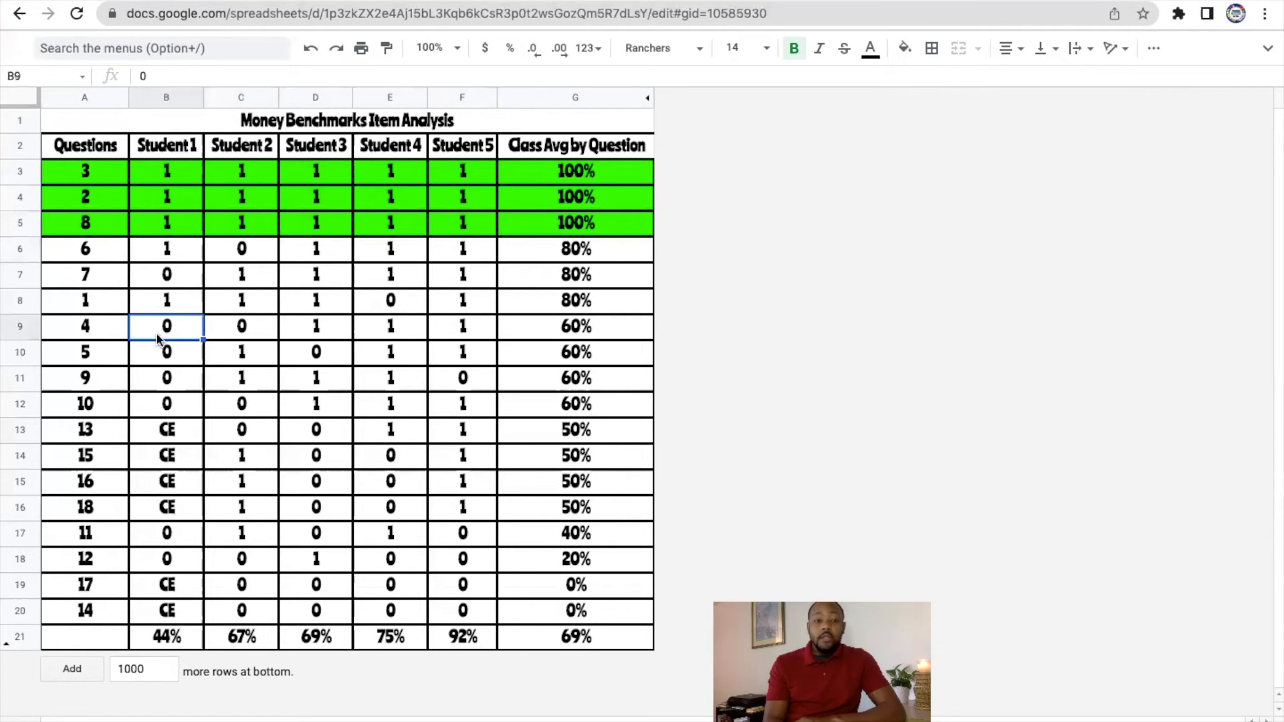
{"action": "left_click", "coordinate": [228, 332], "text": "shift"}
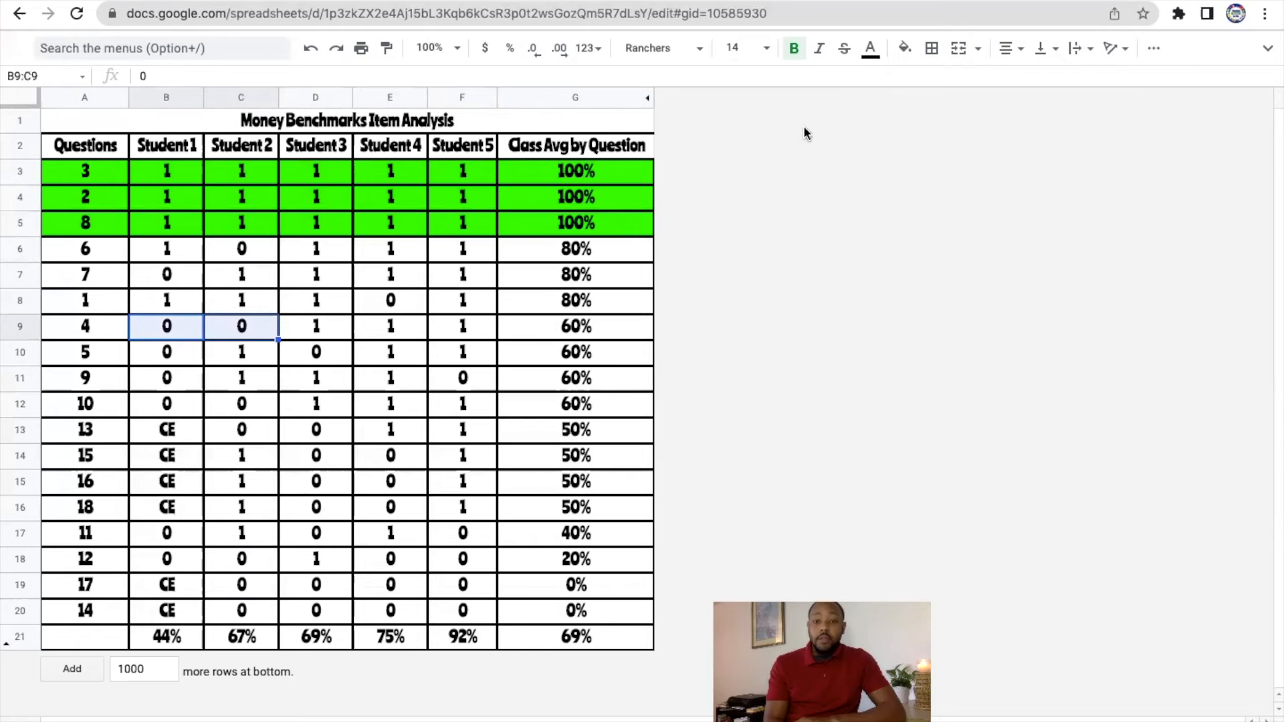
{"action": "left_click", "coordinate": [905, 48]}
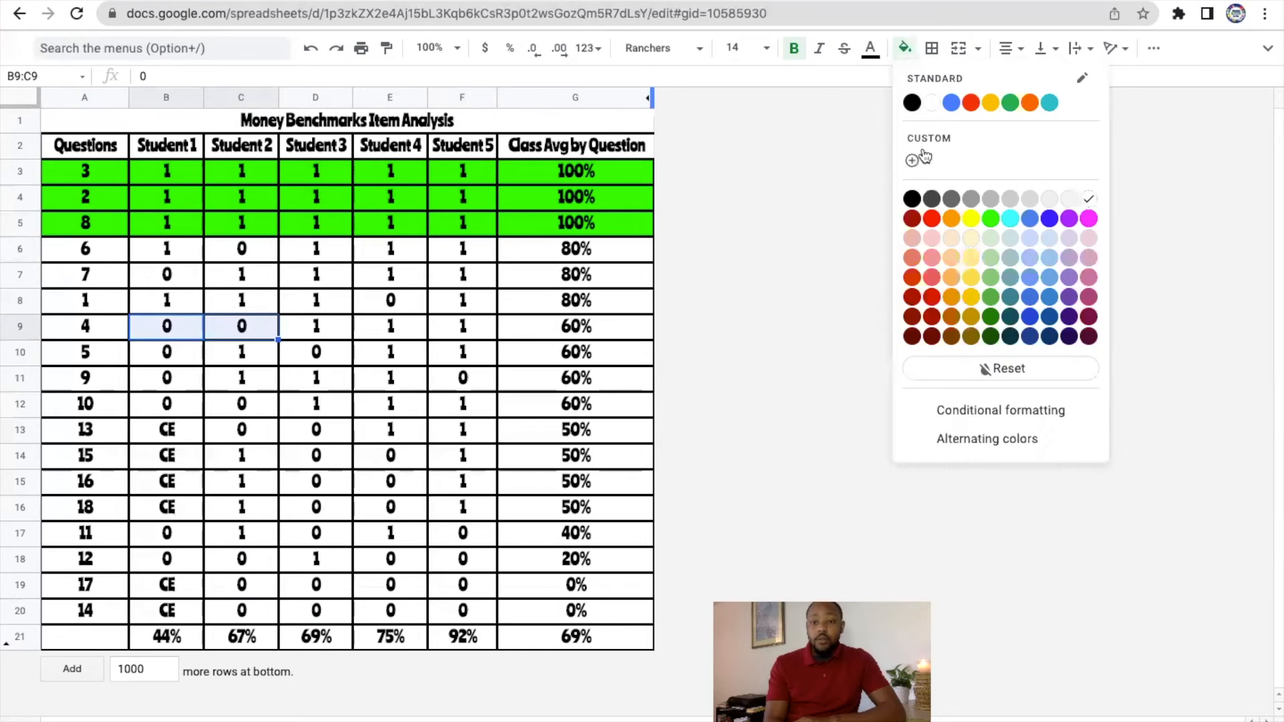
{"action": "left_click", "coordinate": [949, 218]}
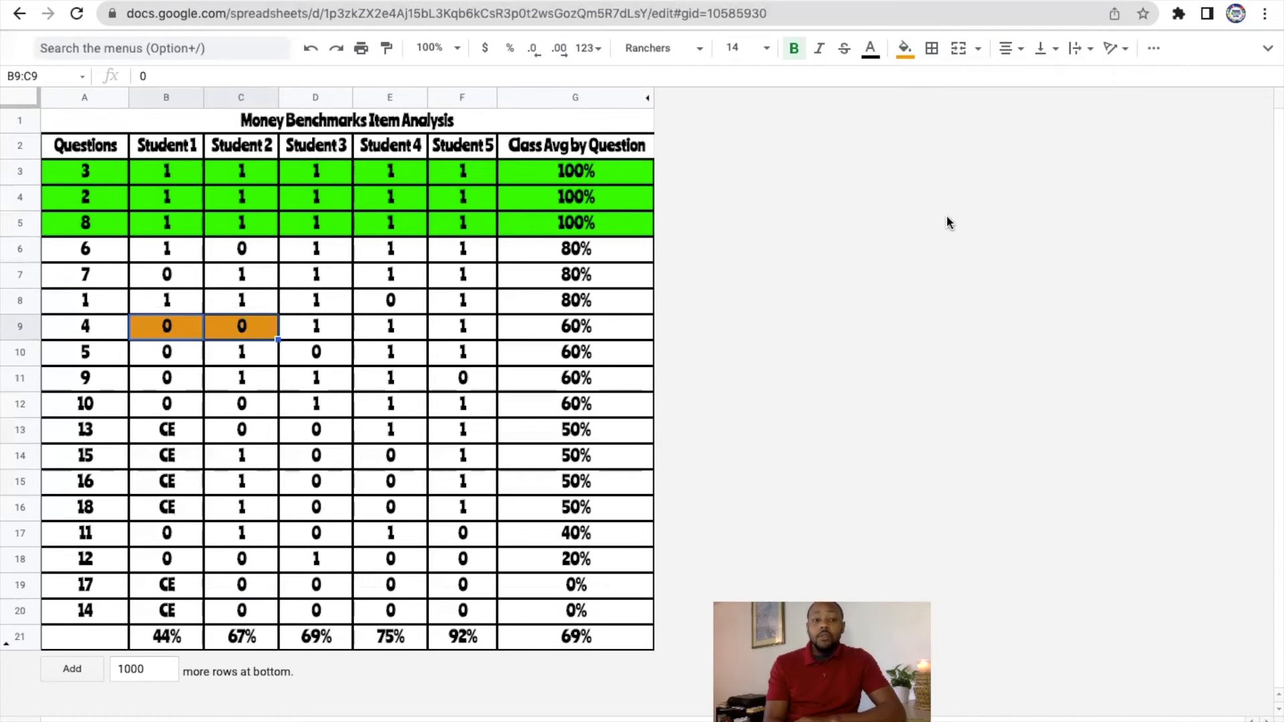
{"action": "left_click", "coordinate": [66, 329]}
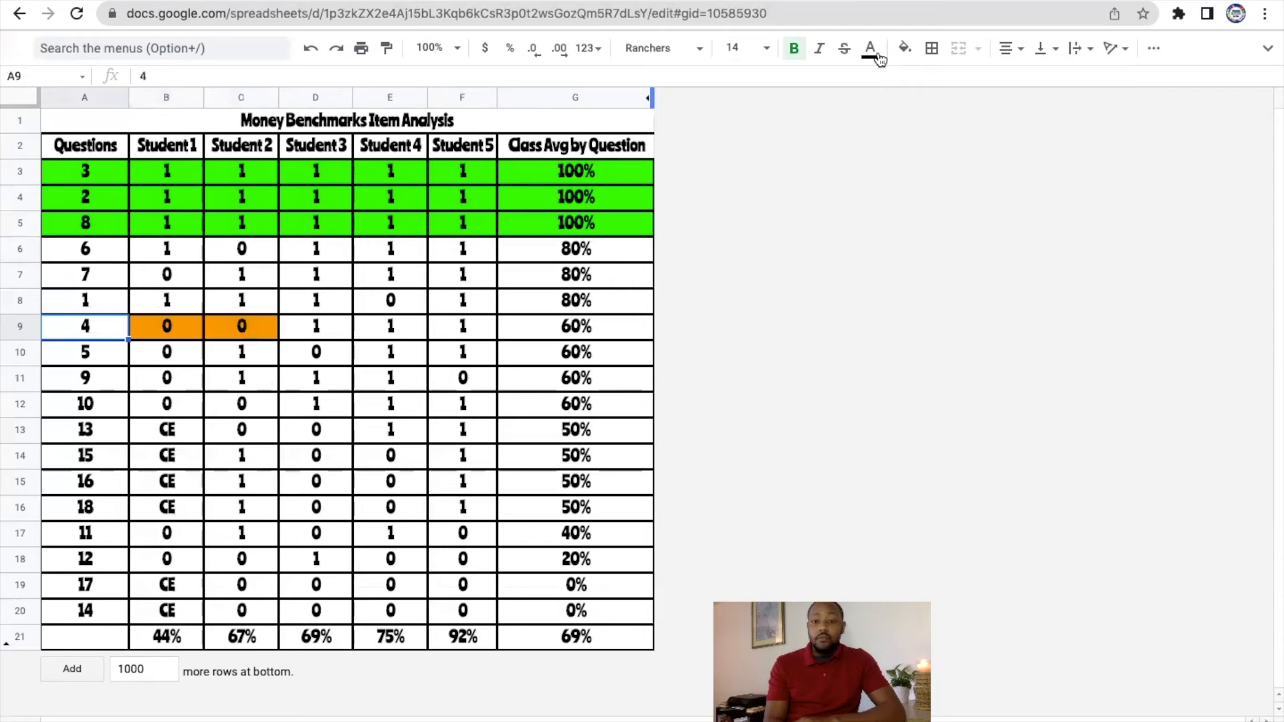
{"action": "left_click", "coordinate": [903, 52]}
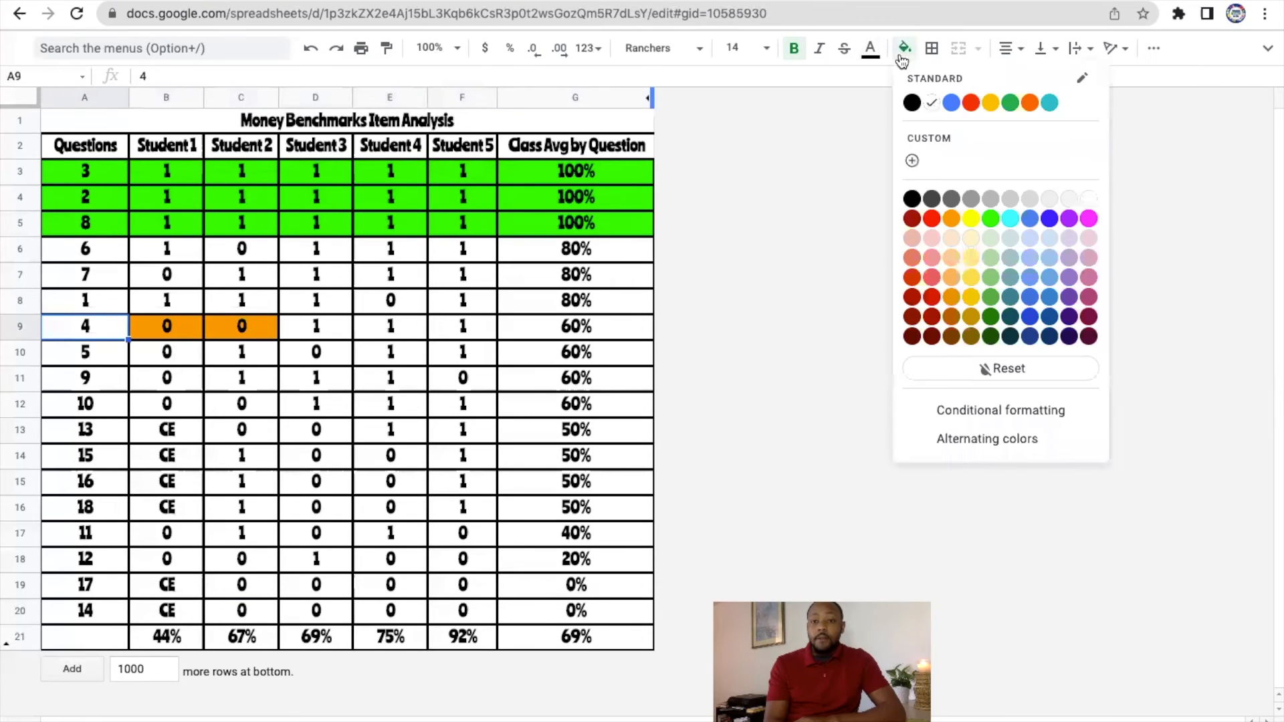
{"action": "left_click", "coordinate": [951, 219]}
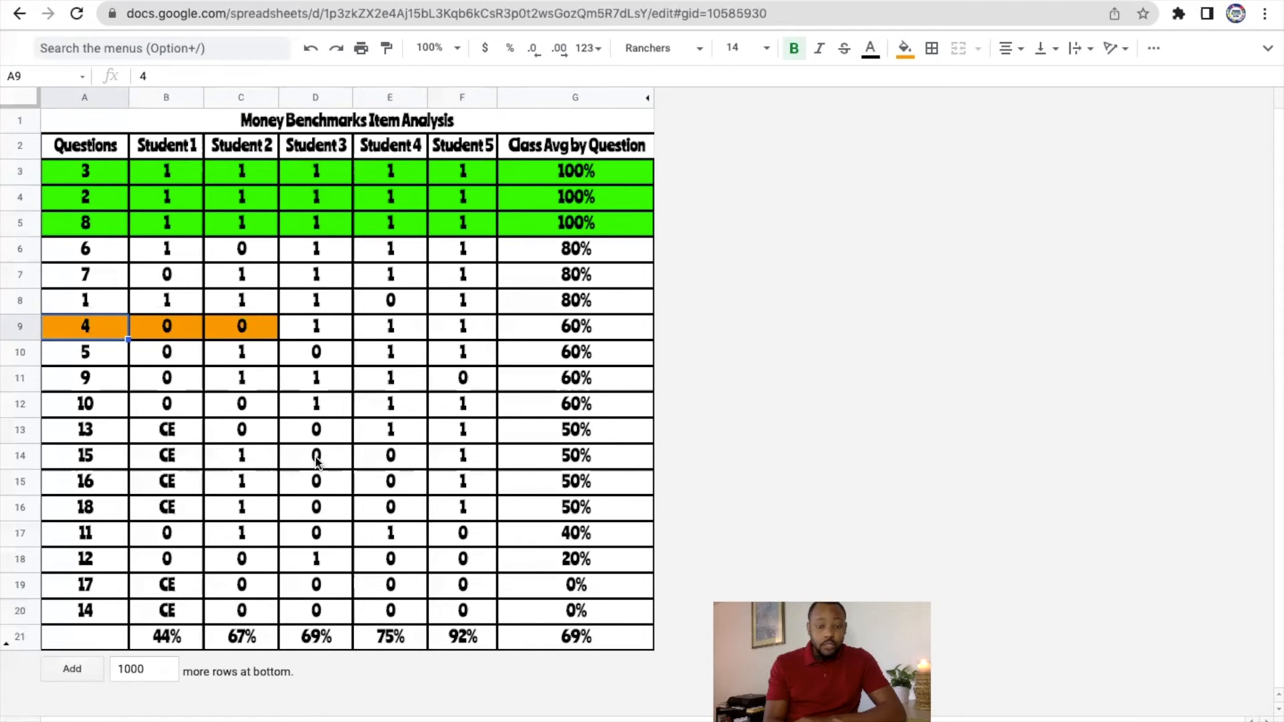
- Fill the scores of Student 3 and Student 4 for questions 15, 16 and 18 with blue
{"action": "left_click_drag", "start_coordinate": [318, 462], "coordinate": [390, 511]}
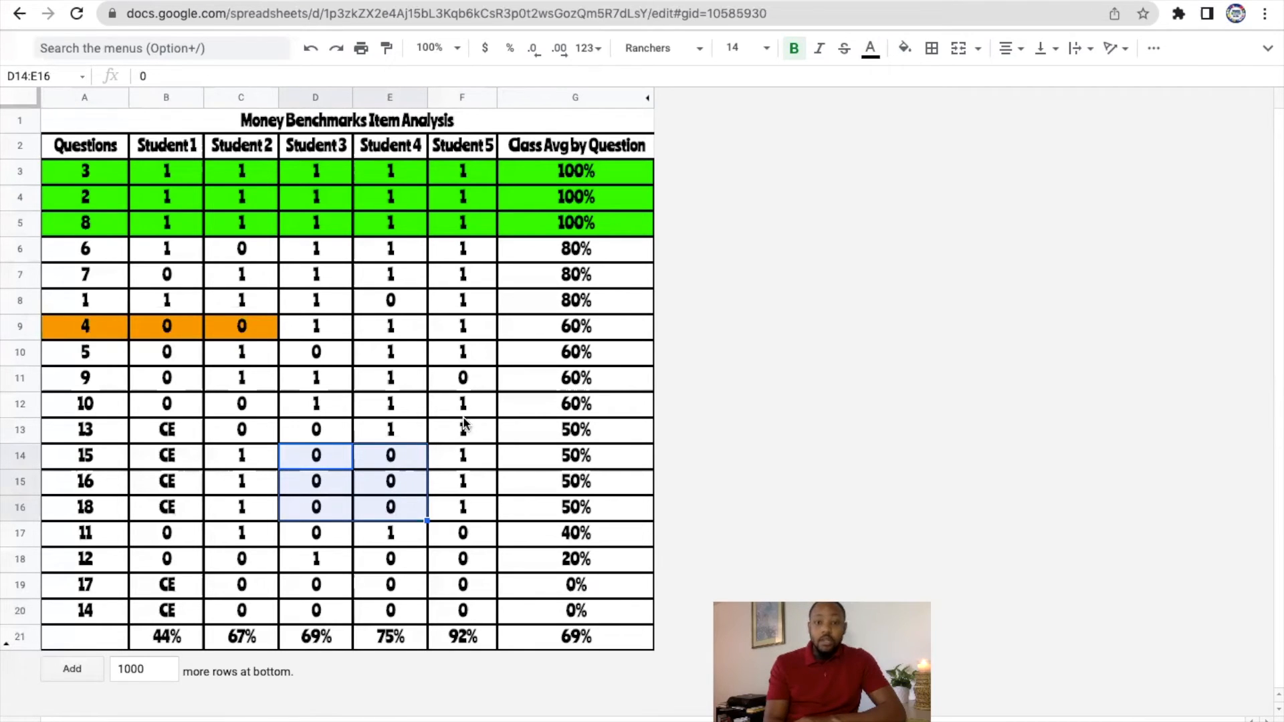
{"action": "left_click", "coordinate": [904, 48]}
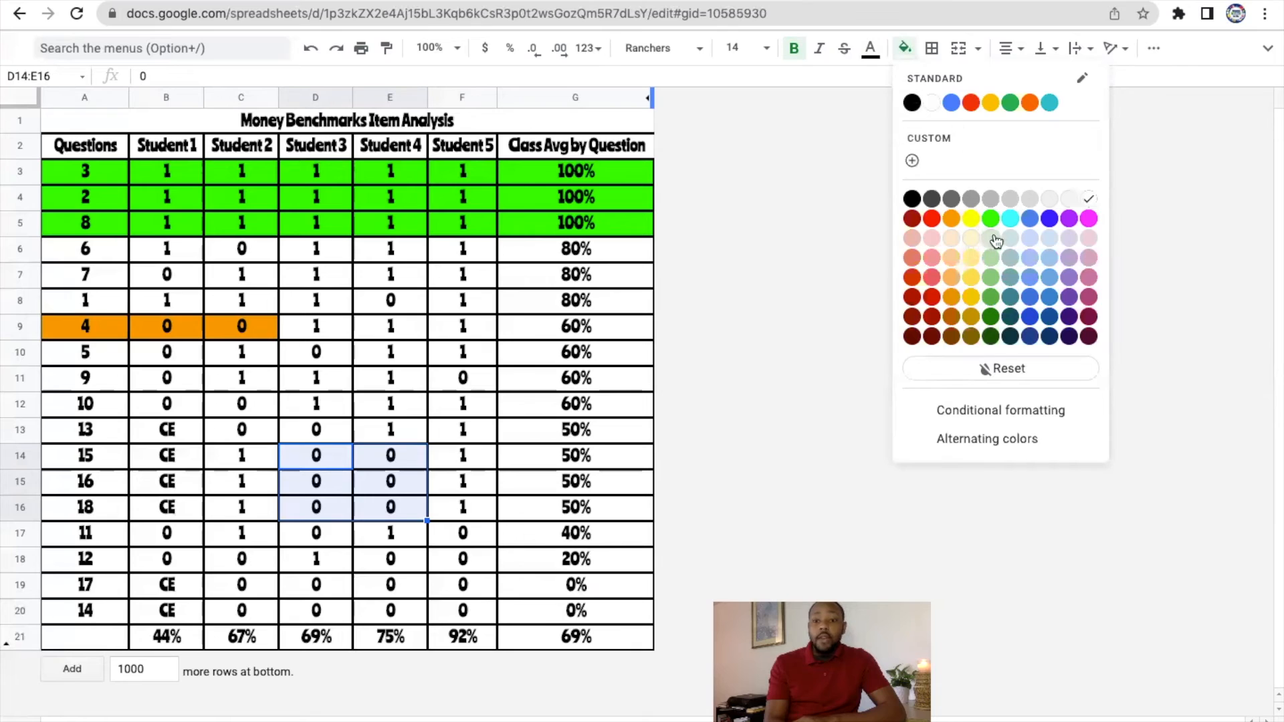
{"action": "left_click", "coordinate": [1030, 219]}
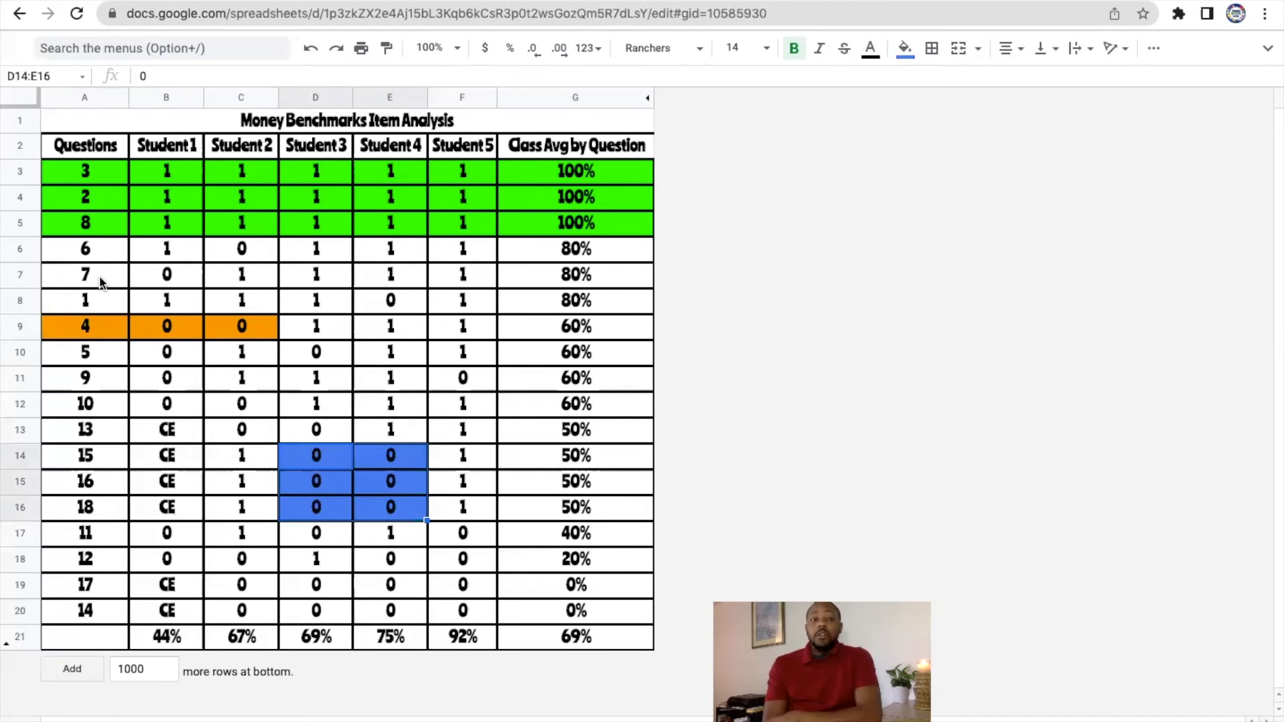
- Switch to the benchmark scorecard PDF listing the test questions and answers
{"action": "key", "text": "ctrl+Up"}
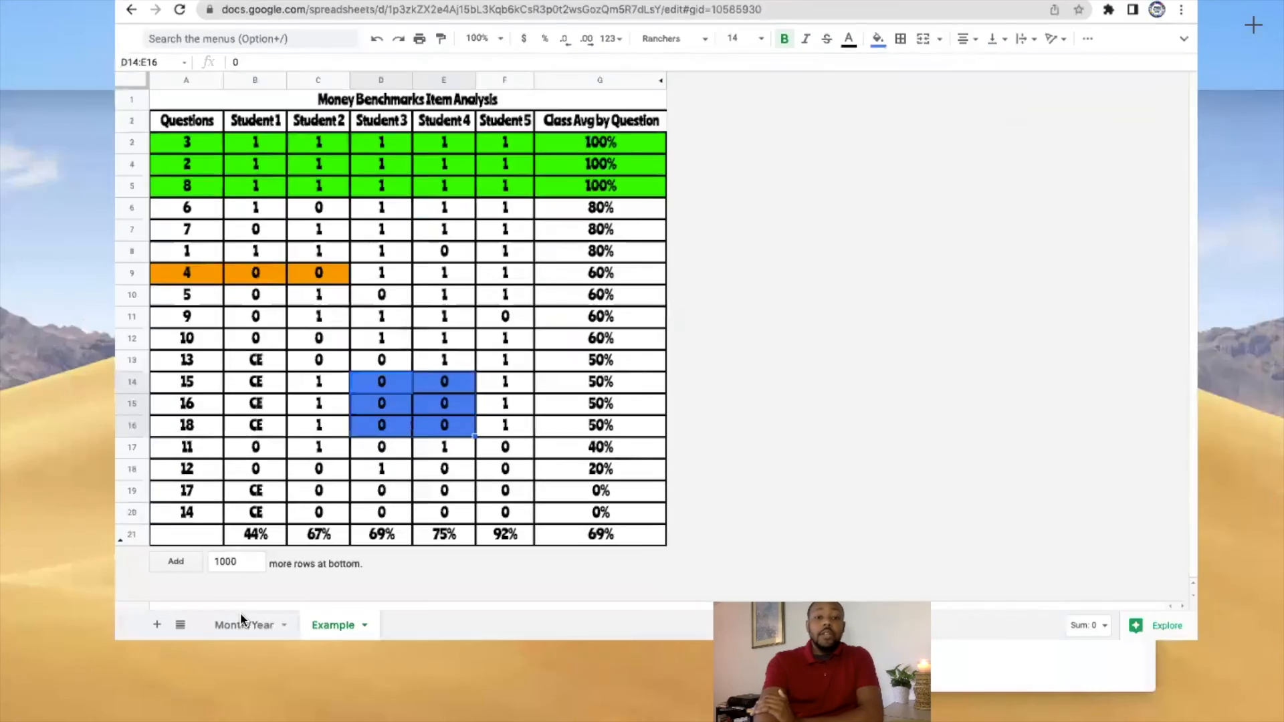
{"action": "left_click", "coordinate": [990, 525]}
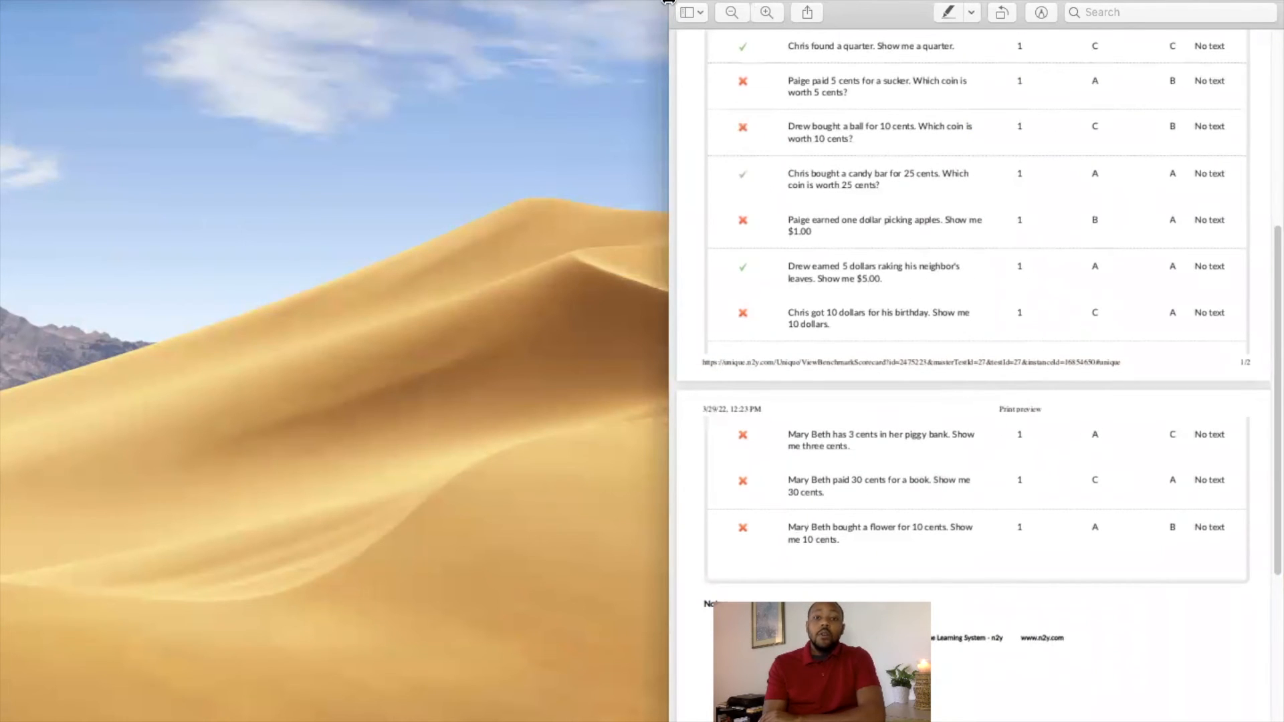
- Widen the benchmark scorecard PDF to the full screen and review the coin questions at the start of its question list
{"action": "left_click_drag", "start_coordinate": [668, 5], "coordinate": [1, 5]}
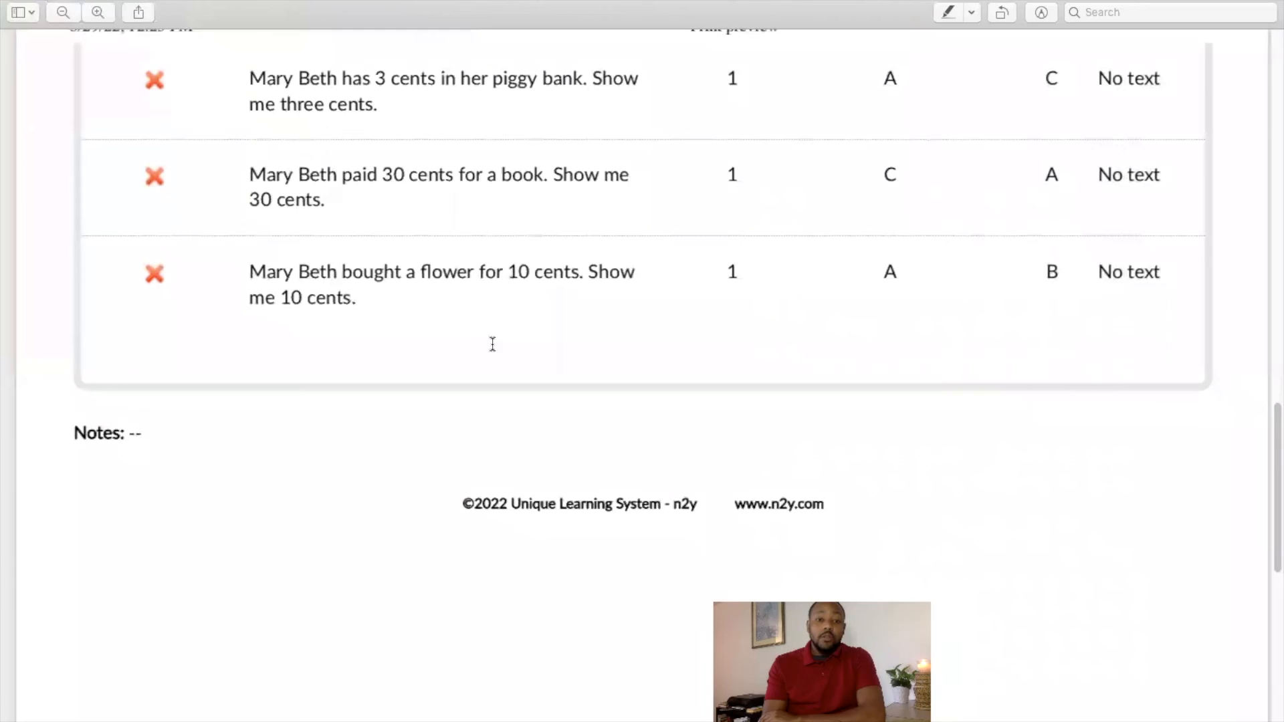
{"action": "scroll", "coordinate": [496, 346], "scroll_direction": "up", "scroll_amount": 10}
{"action": "scroll", "coordinate": [404, 325], "scroll_direction": "up", "scroll_amount": 8}
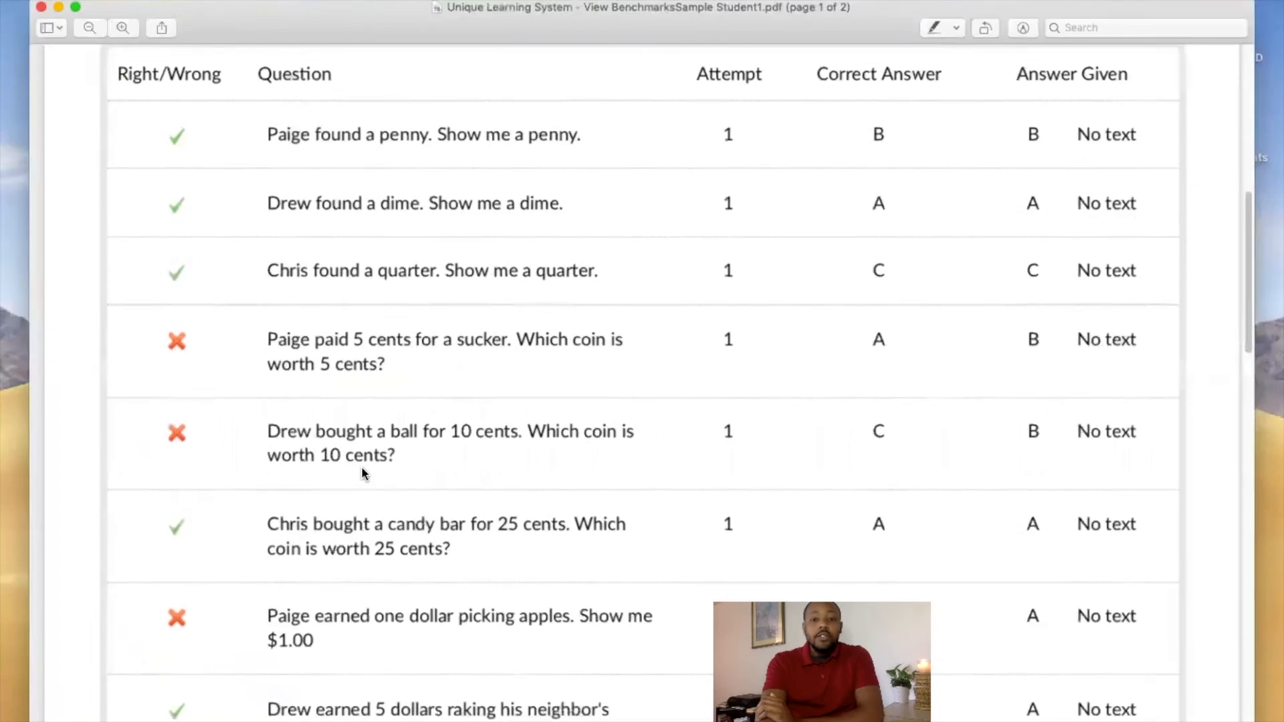
- Switch to the item analysis spreadsheet and check Student 2's score for question 6 and Student 1's score for question 7
{"action": "key", "text": "ctrl+Up"}
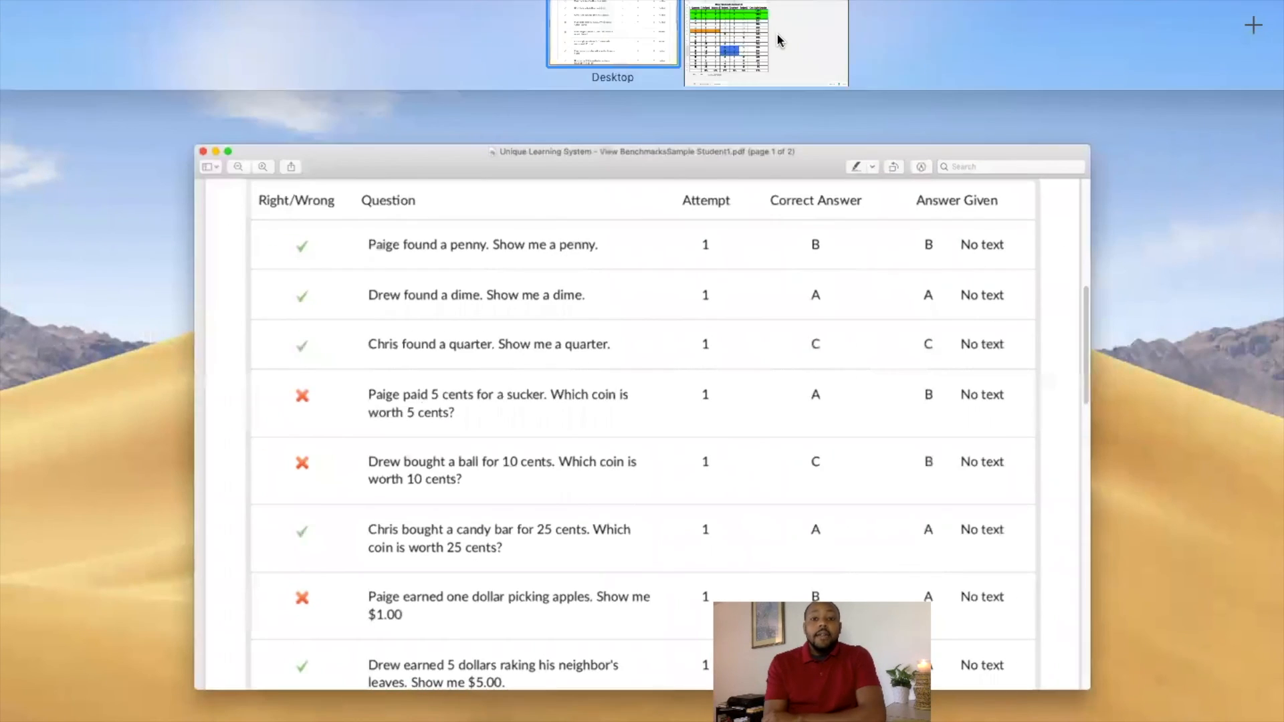
{"action": "left_click", "coordinate": [776, 34]}
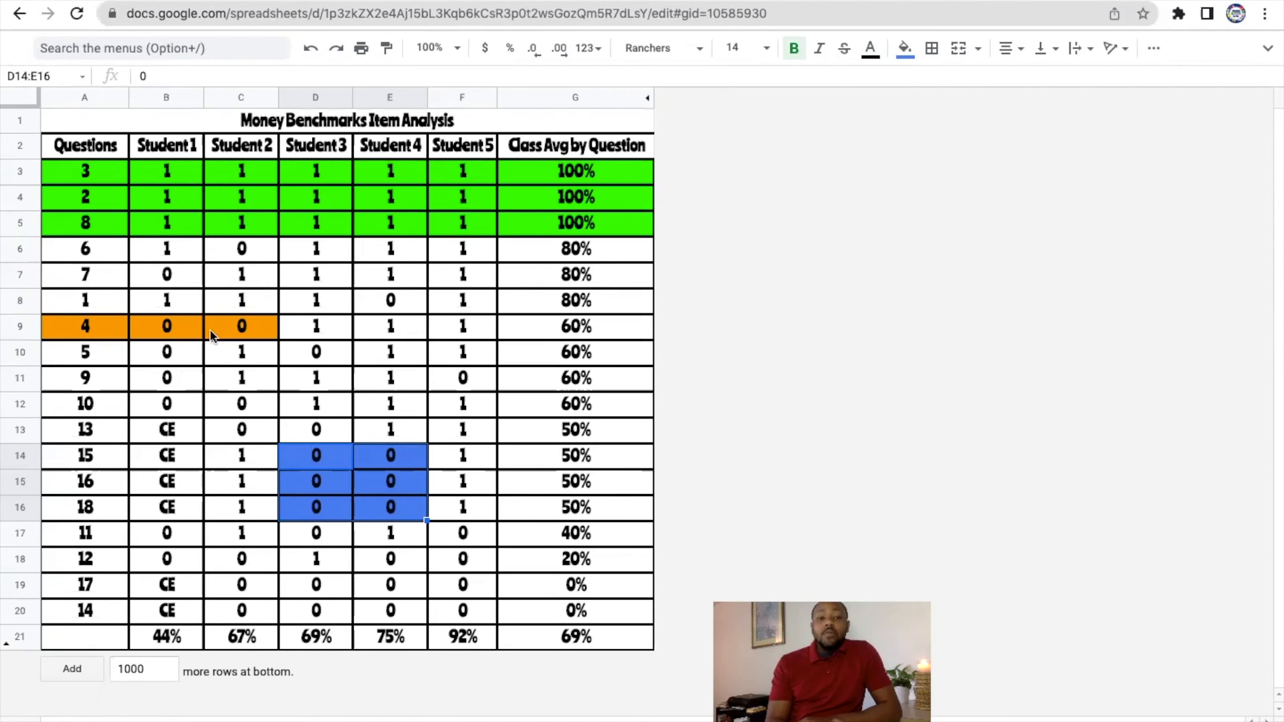
{"action": "left_click", "coordinate": [245, 257]}
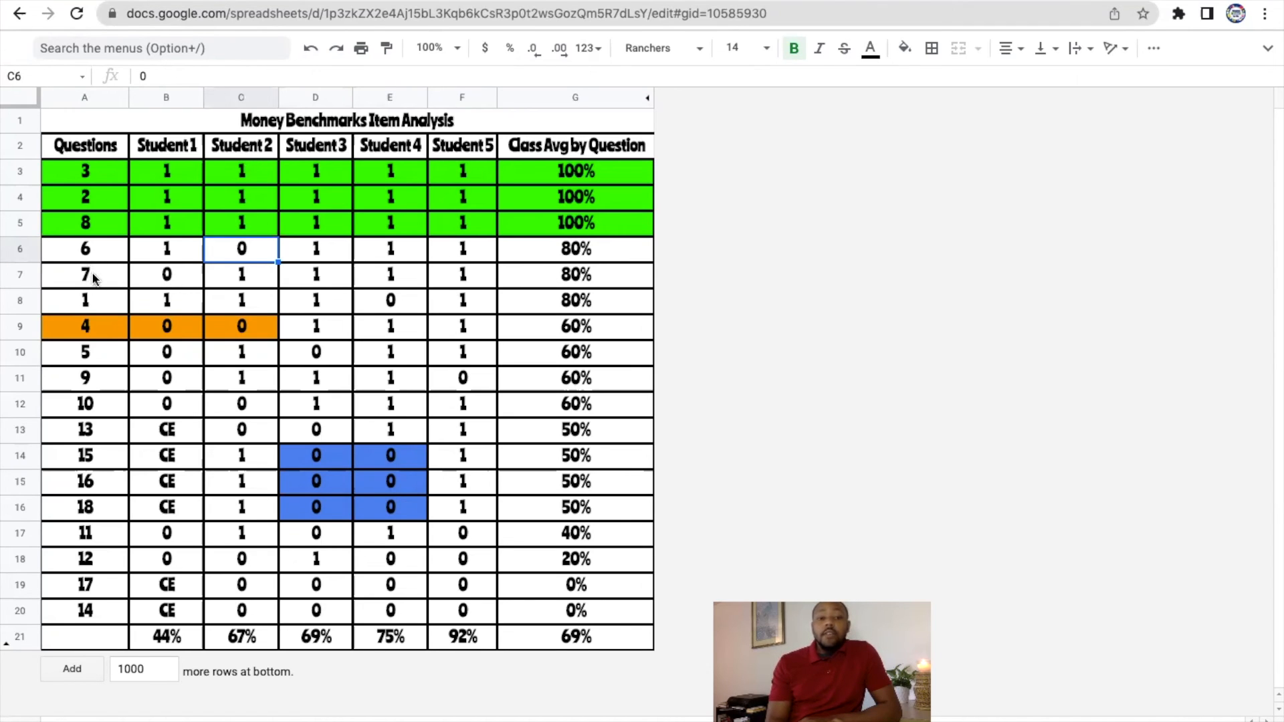
{"action": "left_click", "coordinate": [172, 280]}
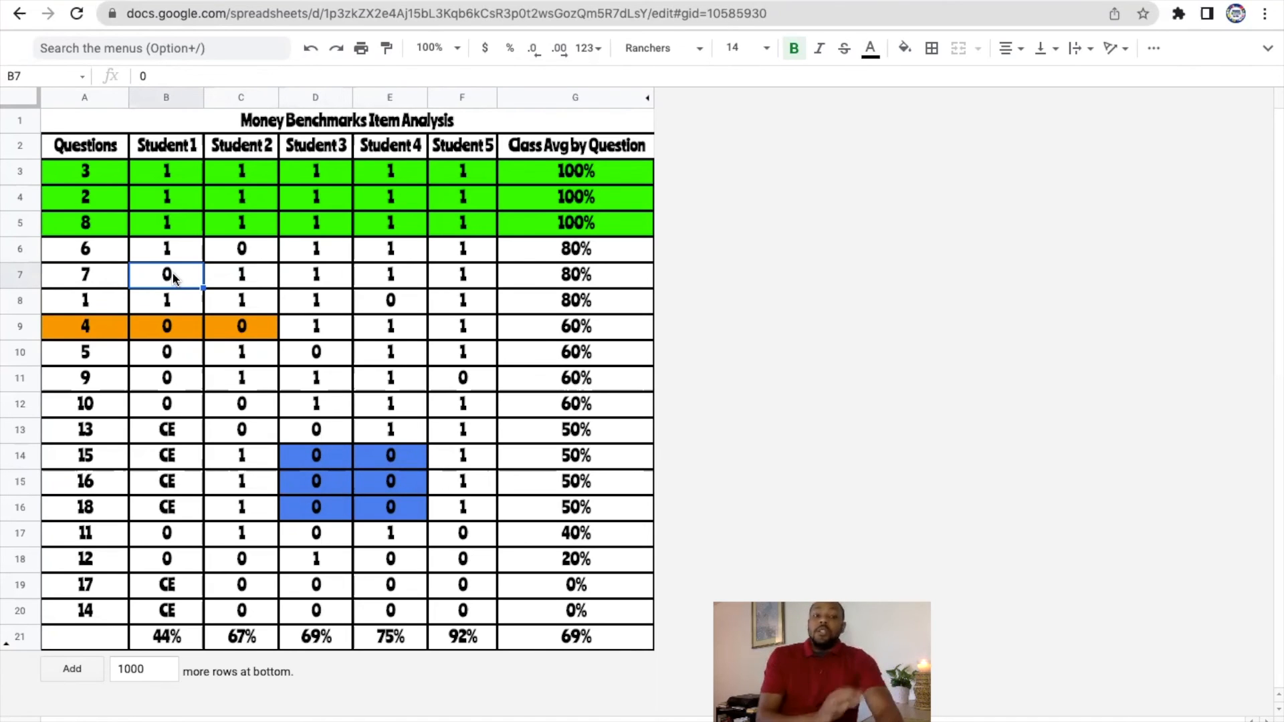
- Return to the benchmark scorecard PDF and examine the questions about showing $1.00, $5.00 and 10 dollars
{"action": "key", "text": "ctrl+Up"}
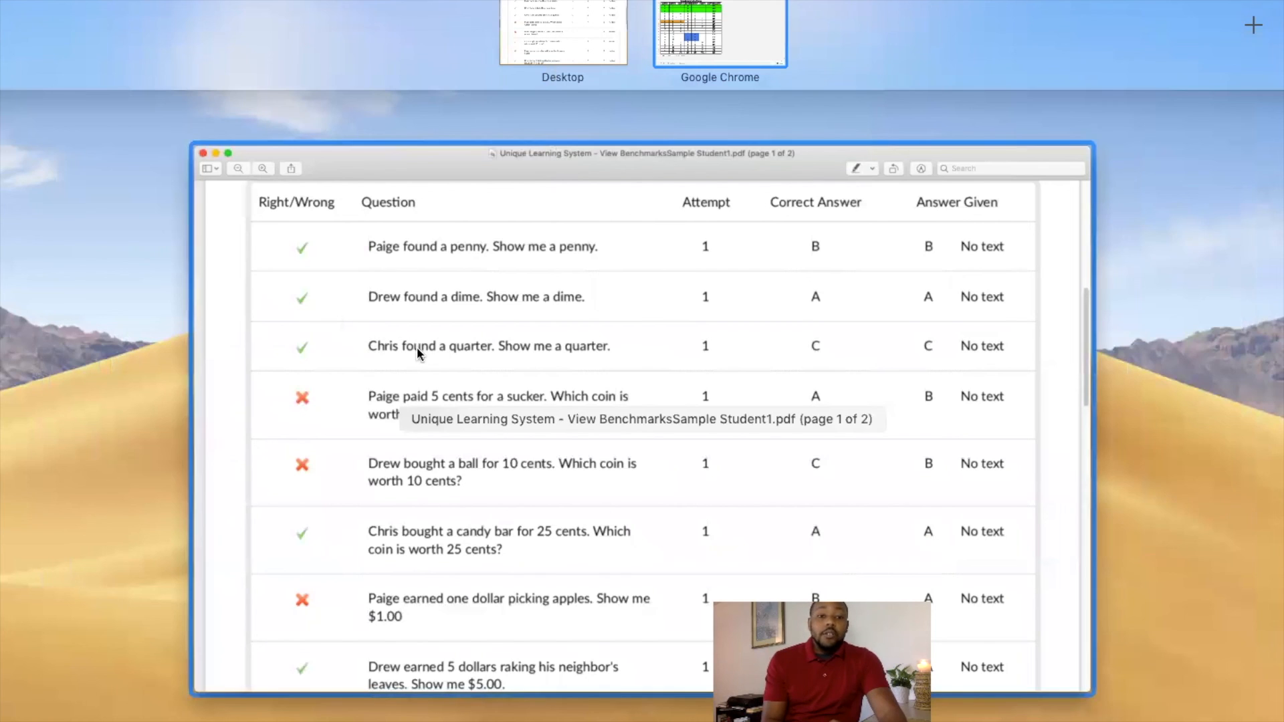
{"action": "left_click", "coordinate": [701, 16]}
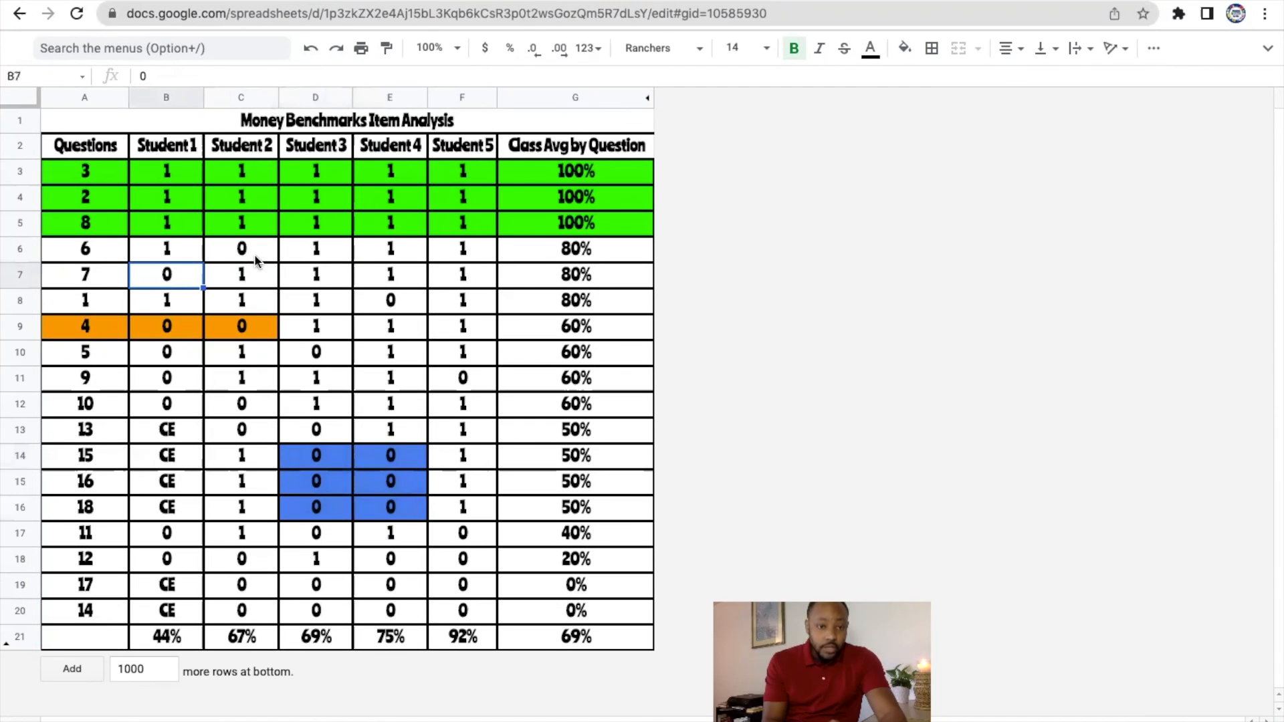
{"action": "key", "text": "ctrl+Up"}
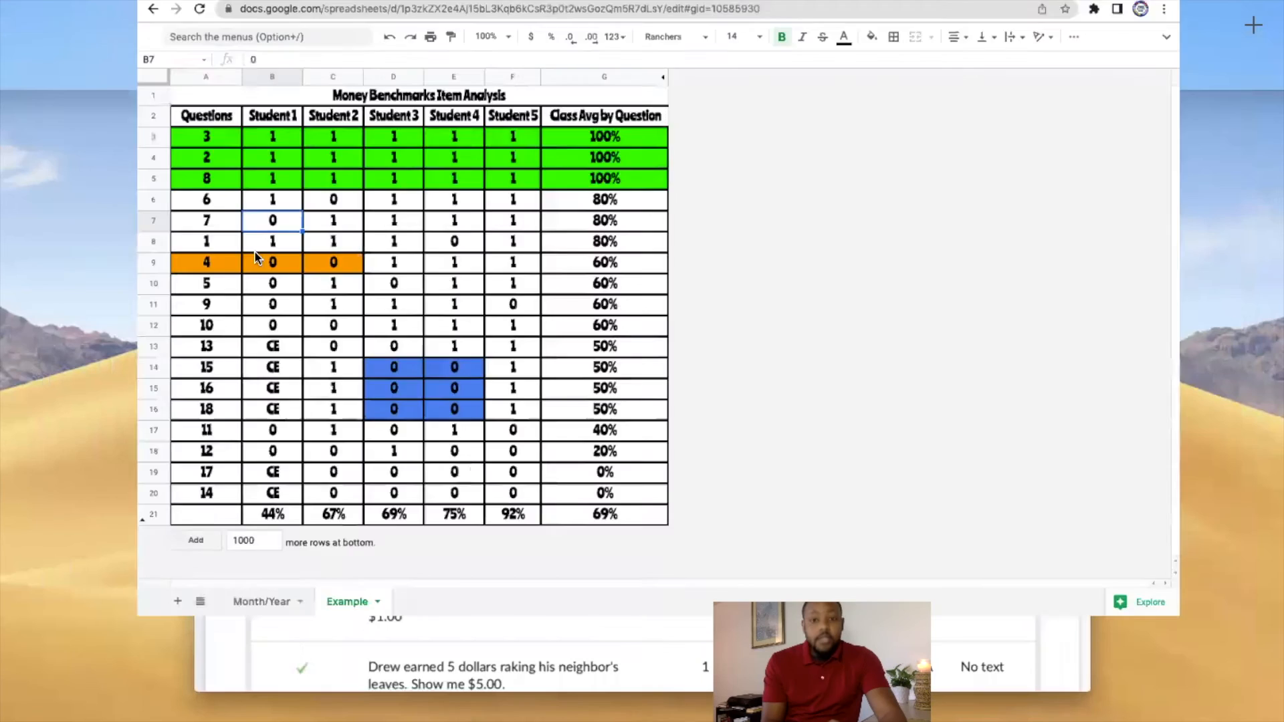
{"action": "left_click", "coordinate": [287, 380]}
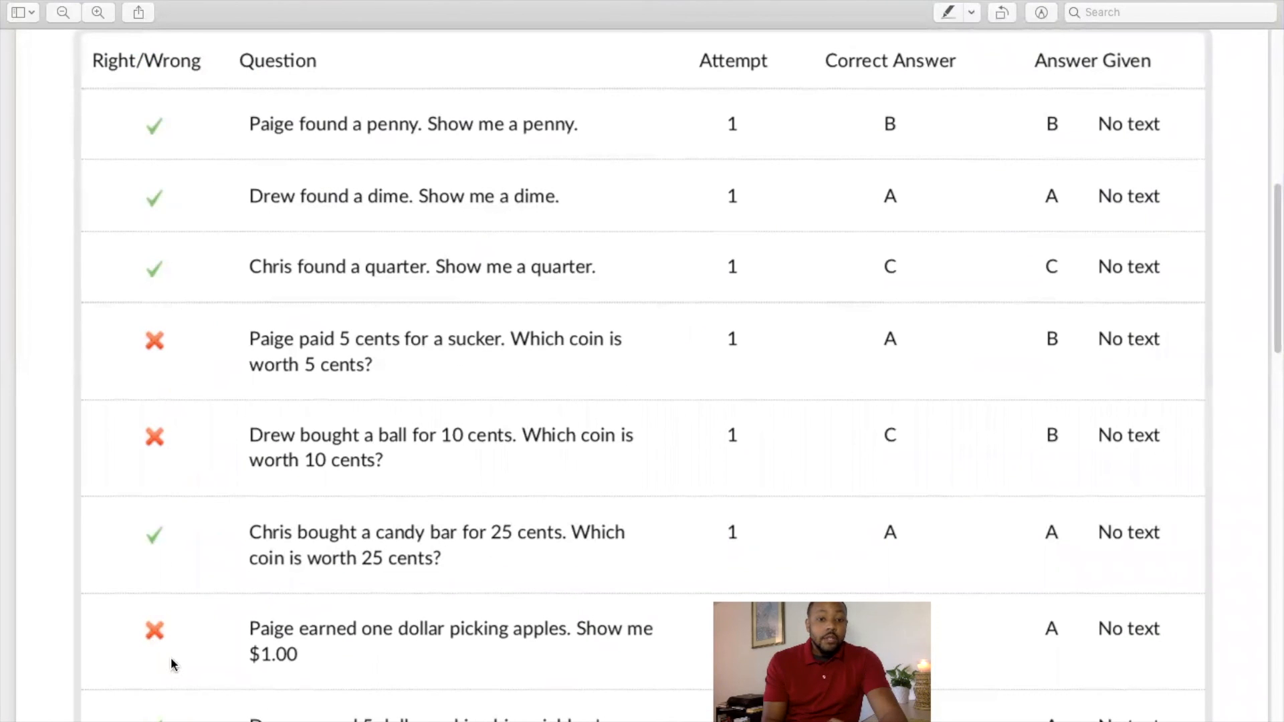
{"action": "scroll", "coordinate": [339, 654], "scroll_direction": "down", "scroll_amount": 1}
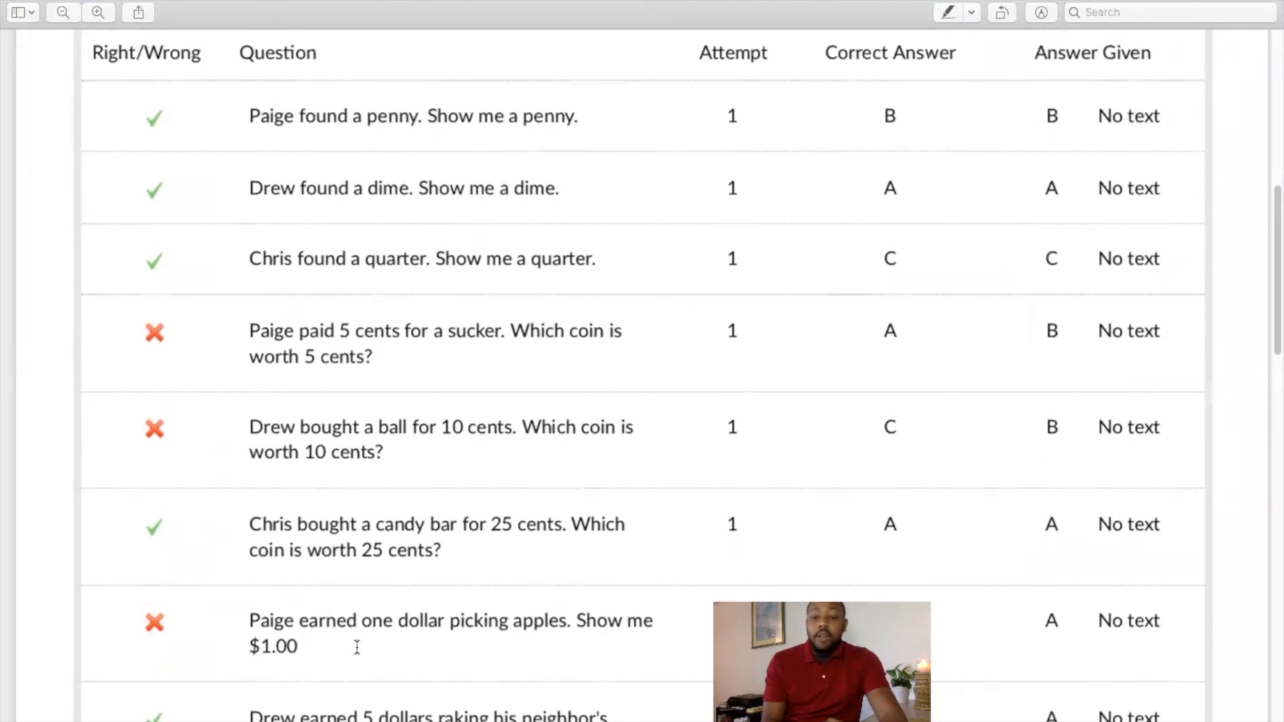
{"action": "scroll", "coordinate": [357, 647], "scroll_direction": "down", "scroll_amount": 5}
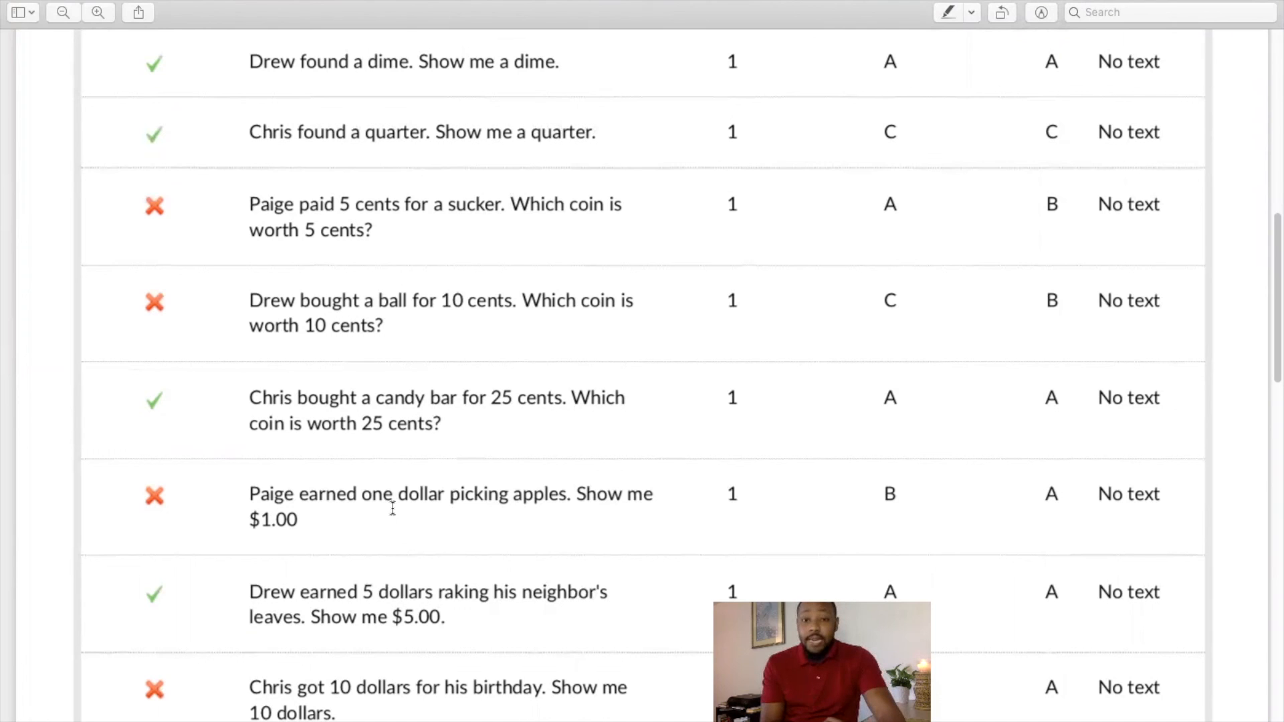
{"action": "scroll", "coordinate": [396, 506], "scroll_direction": "down", "scroll_amount": 2}
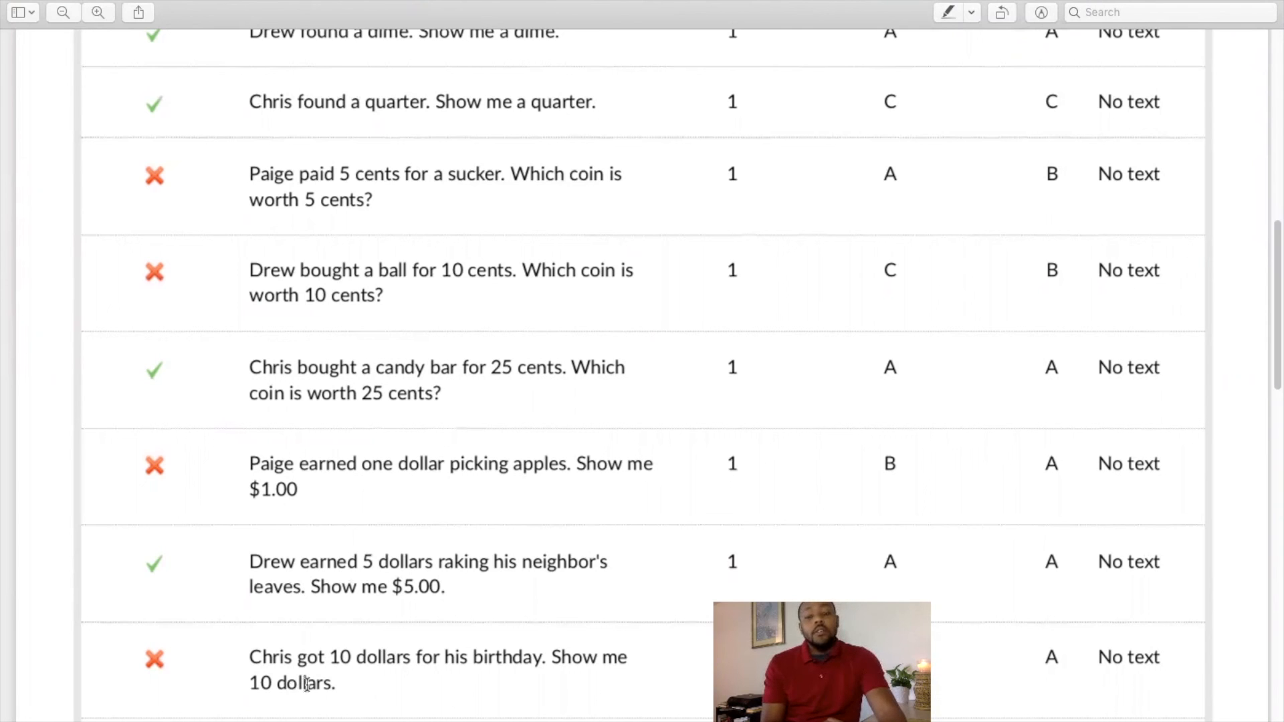
- Switch back to the item analysis spreadsheet and select the Student 5 column, then the question 6 row, to review their scores
{"action": "key", "text": "ctrl+Up"}
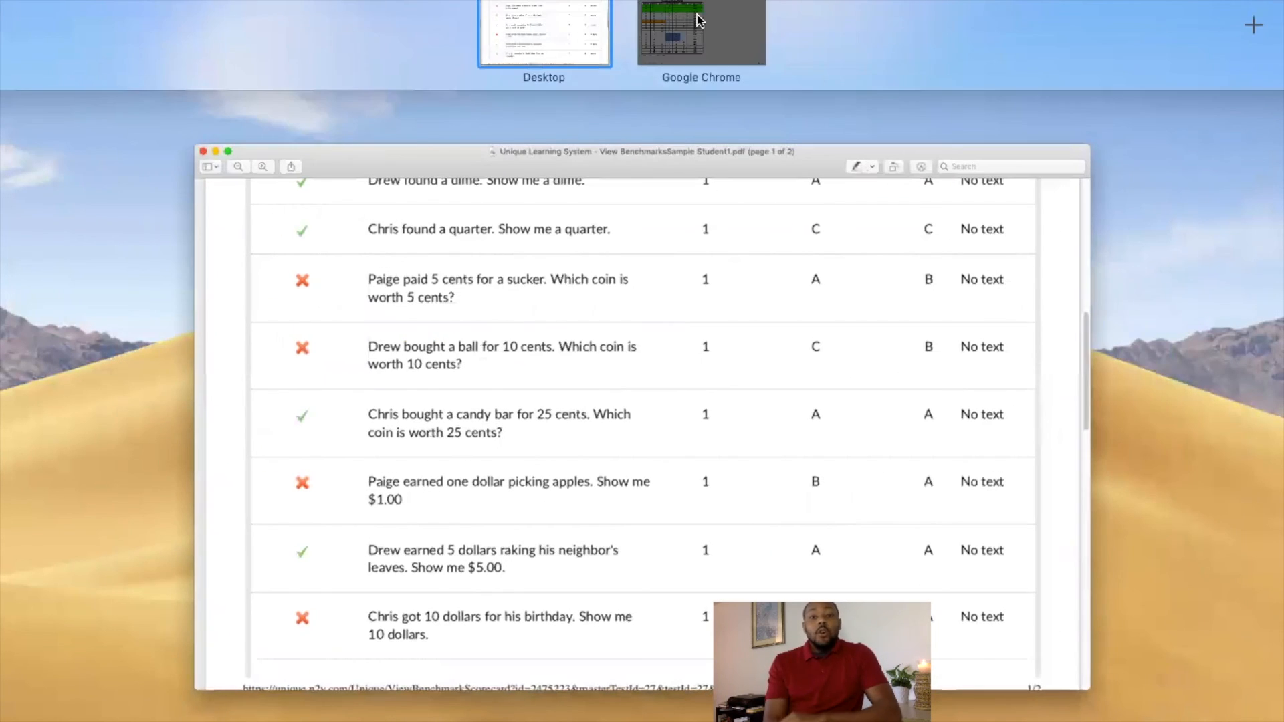
{"action": "left_click", "coordinate": [692, 14]}
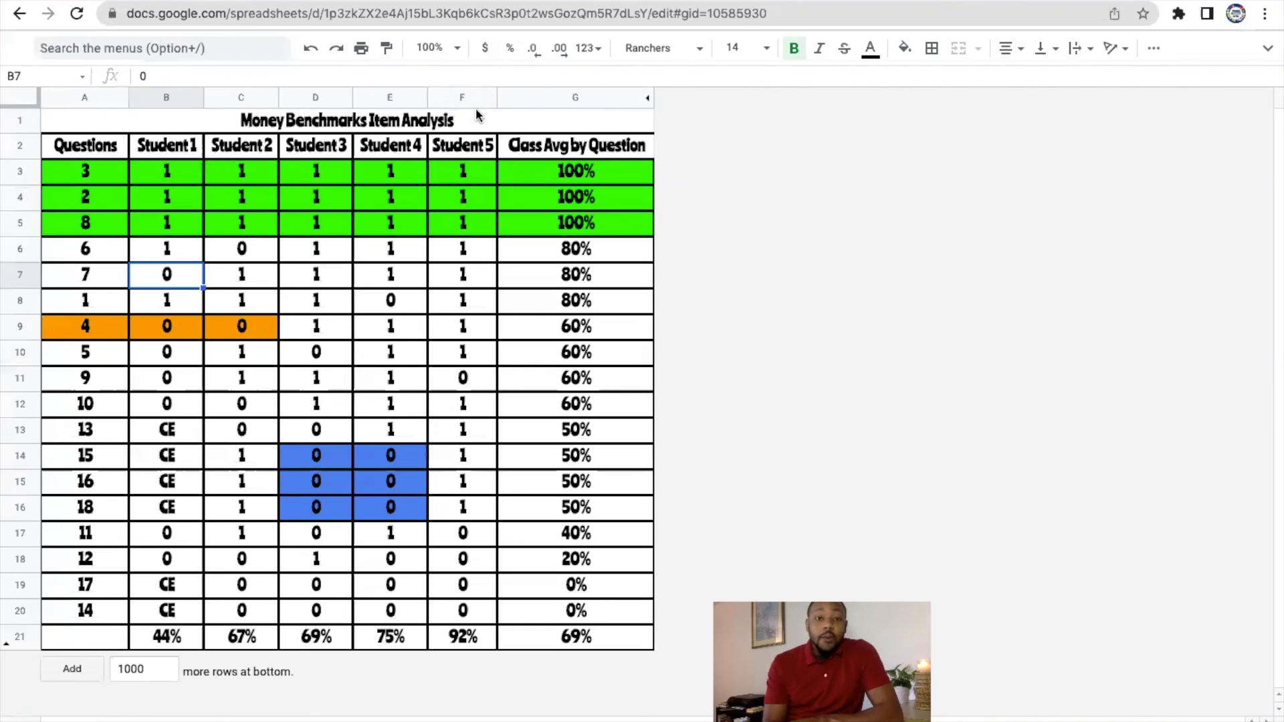
{"action": "mouse_move", "coordinate": [489, 102]}
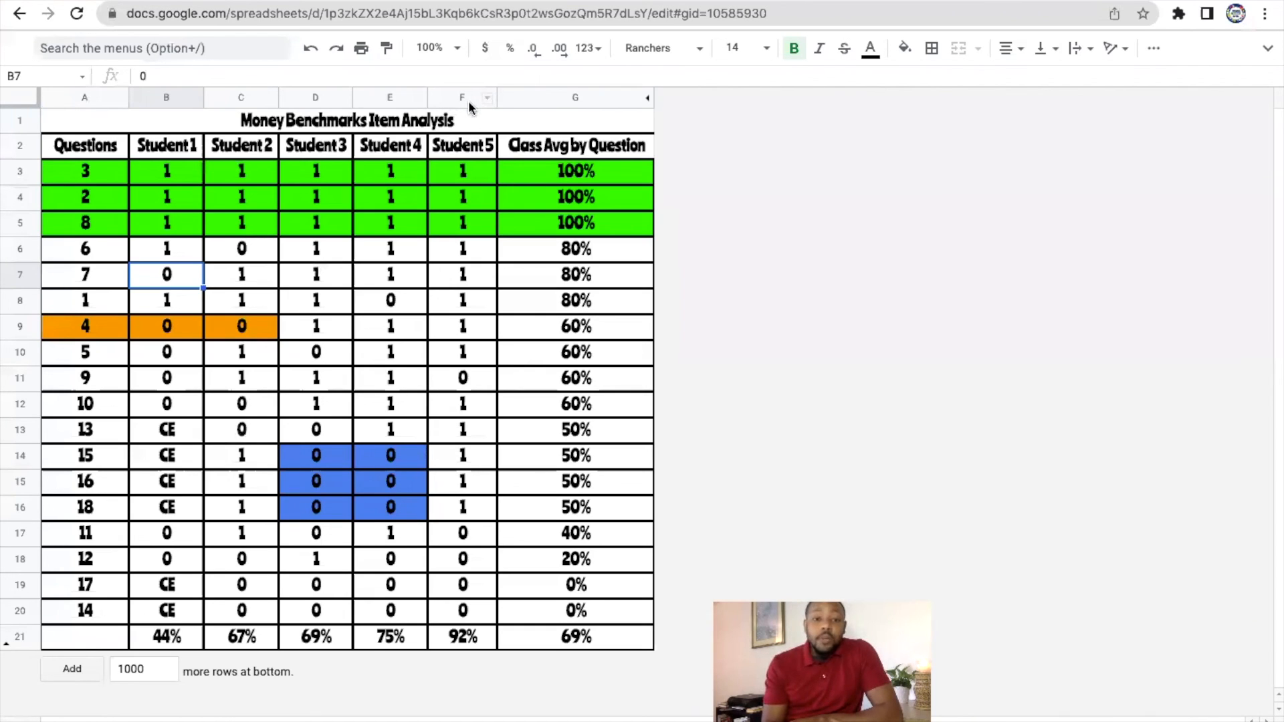
{"action": "left_click", "coordinate": [464, 97]}
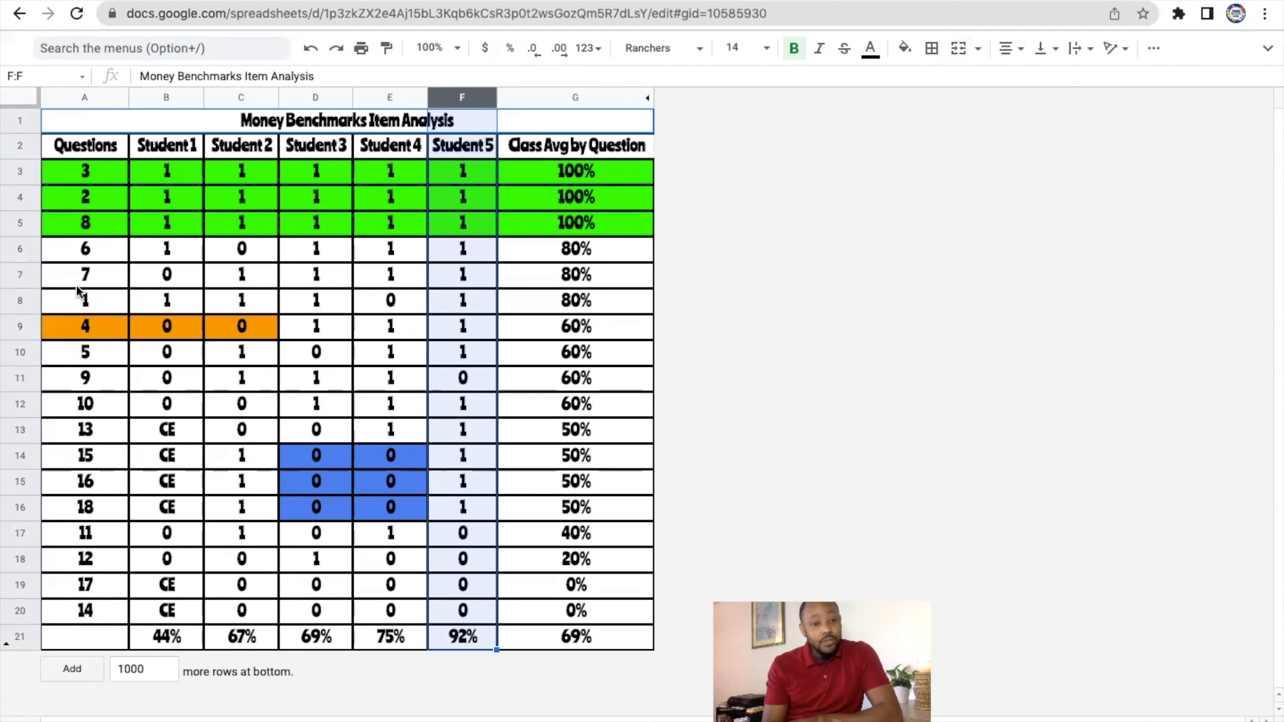
{"action": "left_click", "coordinate": [19, 253]}
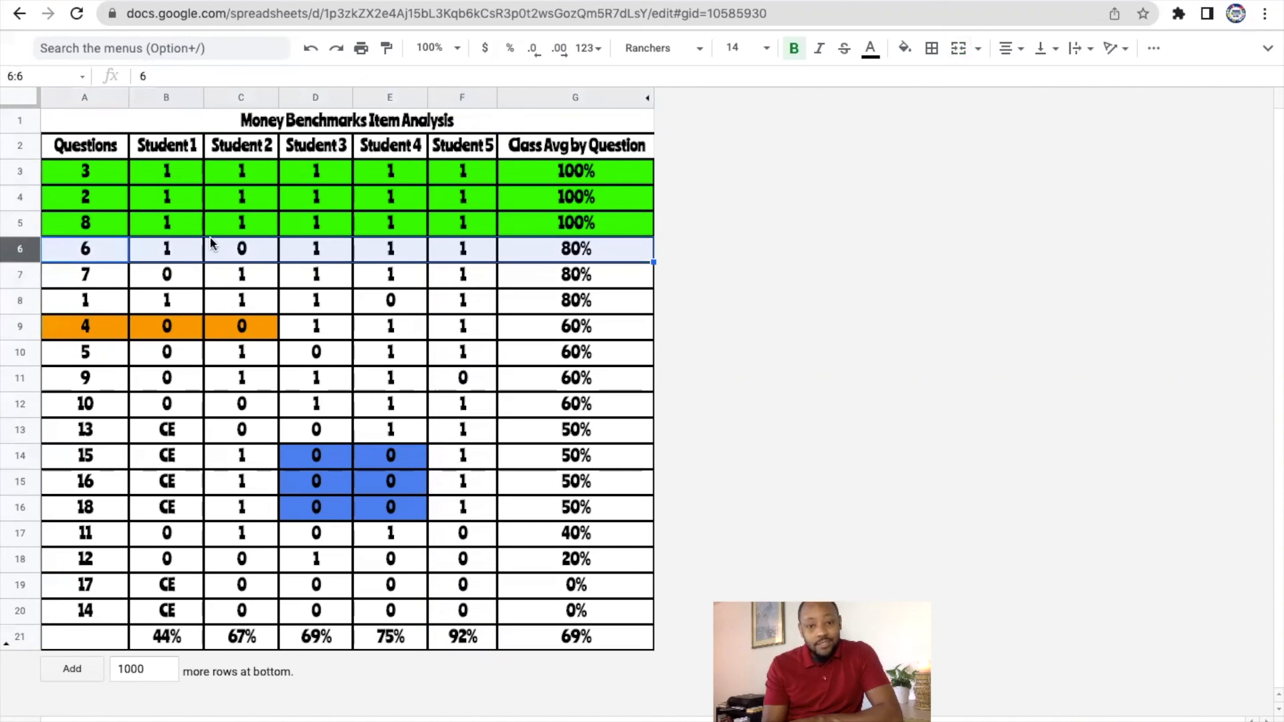